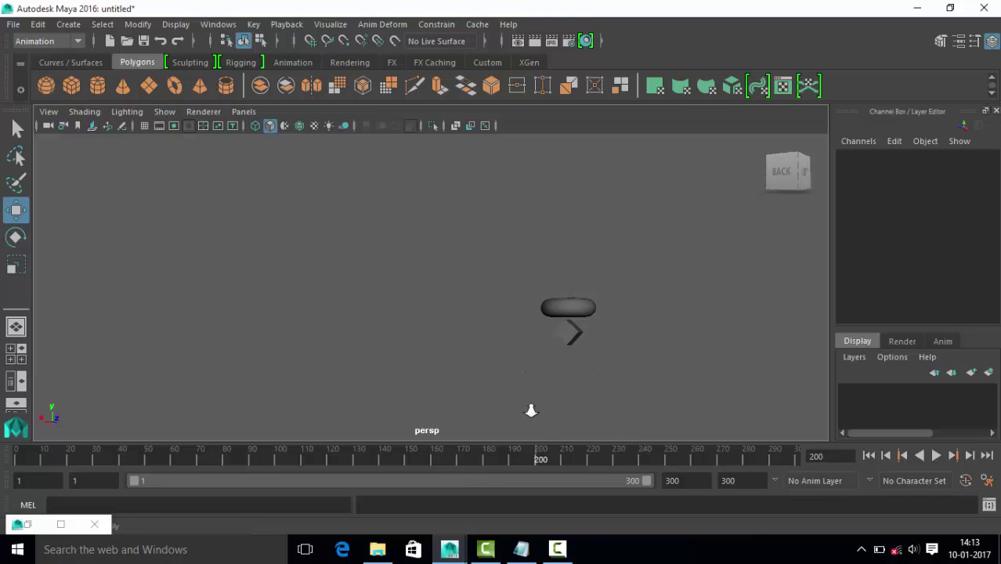
- Give the viewport a gradient background and play the torus animation from frame 1
click(868, 455)
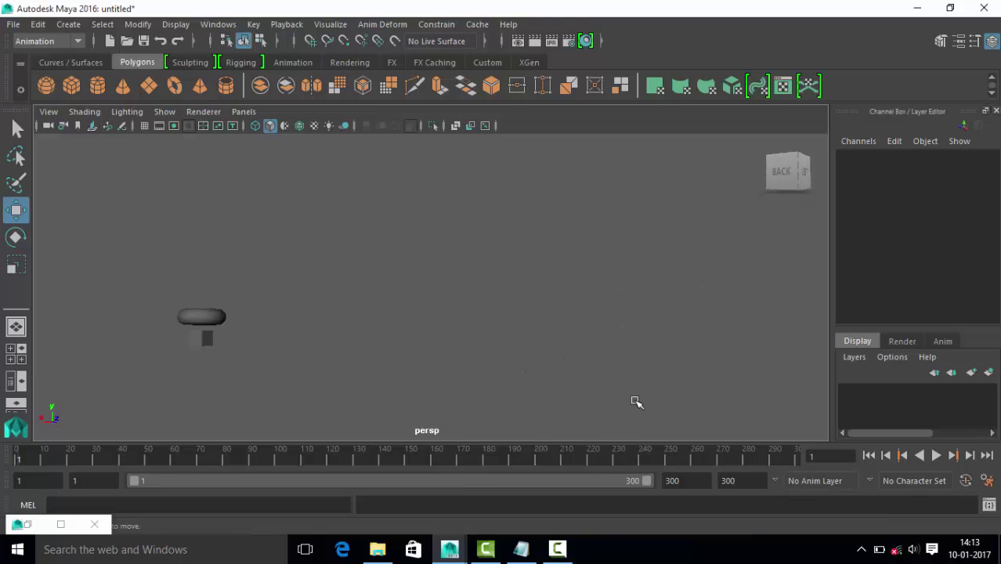
key(alt+b)
key(alt+b)
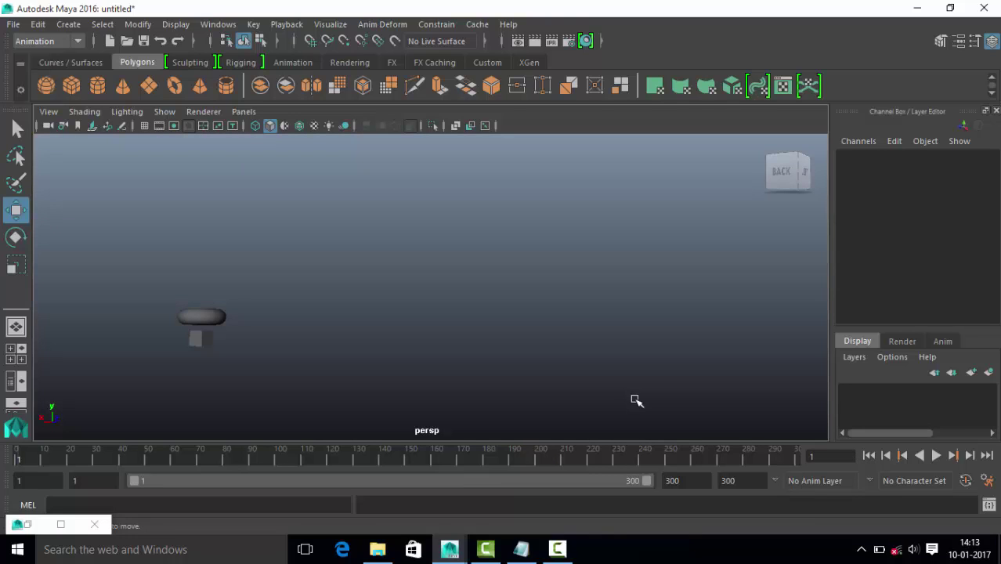
click(936, 455)
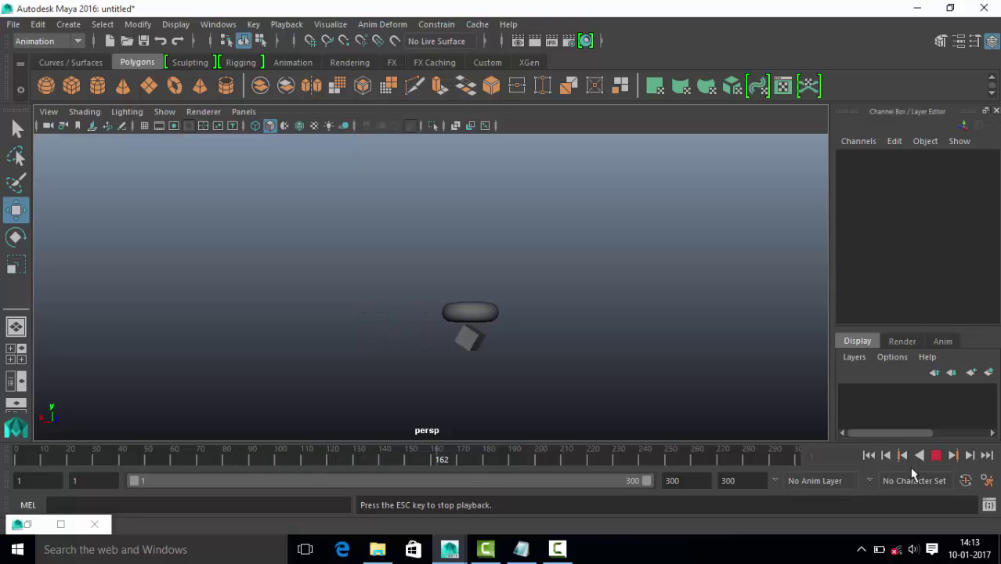
click(936, 455)
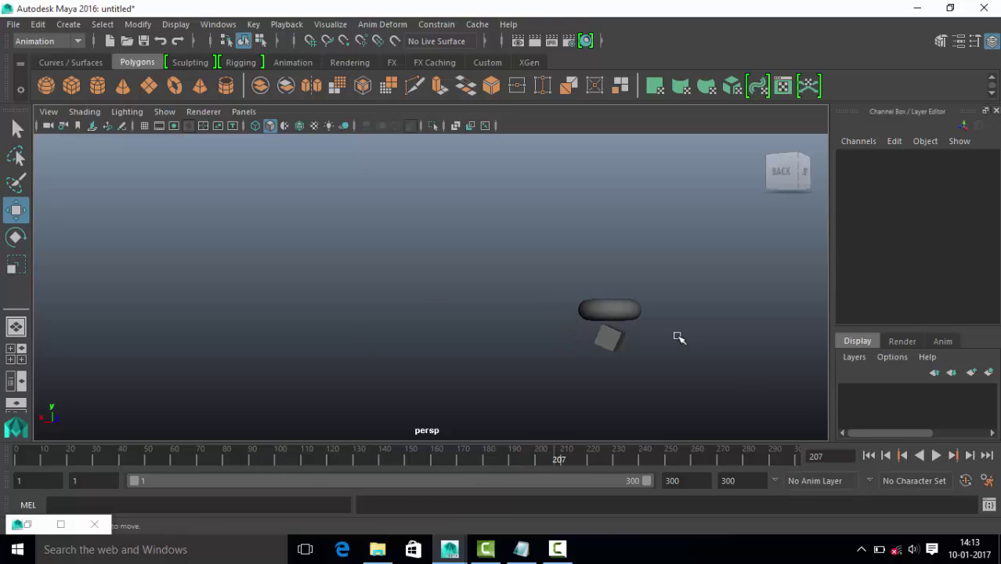
- Select main_object and step between its Translate X keys at frames 100 and 120
click(632, 318)
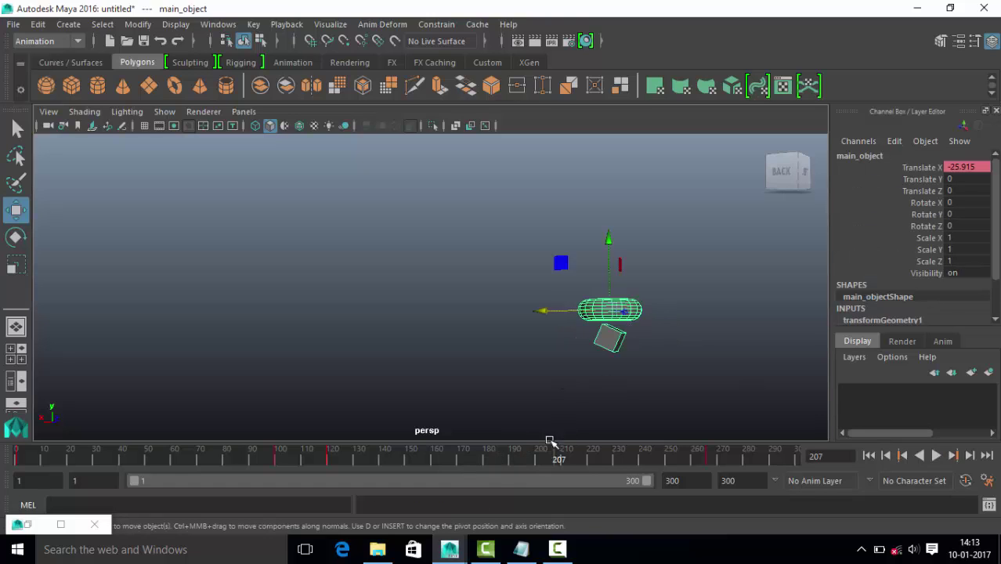
drag(524, 460, 309, 461)
drag(294, 496, 277, 502)
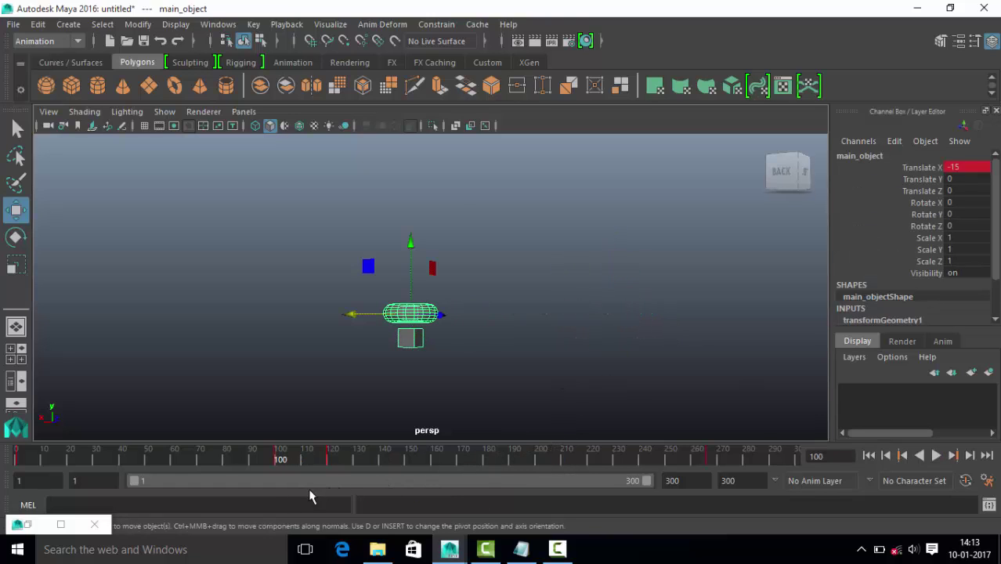
click(953, 455)
alt+drag(521, 332, 596, 334)
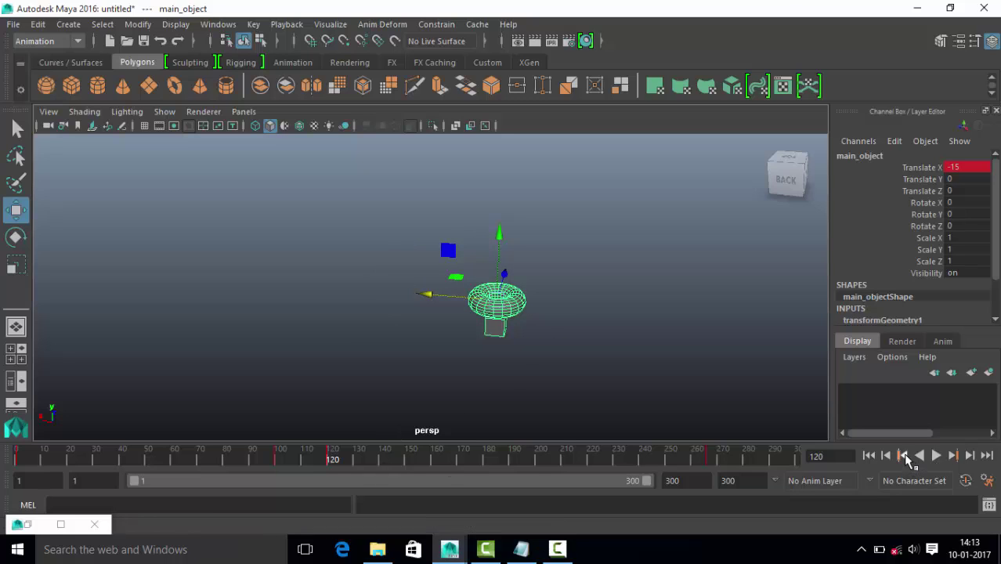
- Return to frame 100 and maximize the front view, centred on the torus
click(905, 457)
alt+drag(512, 358, 570, 333)
key(space)
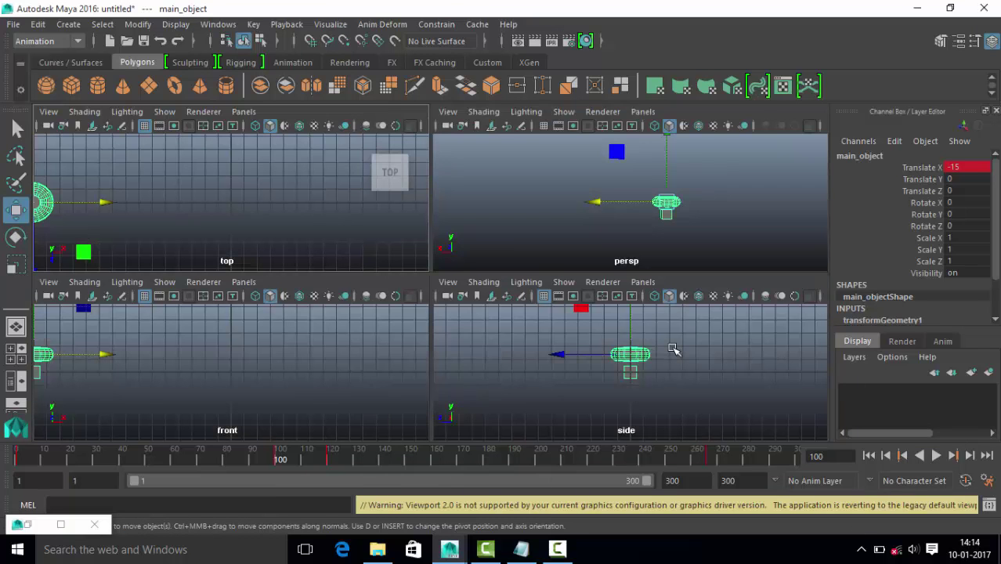
key(space)
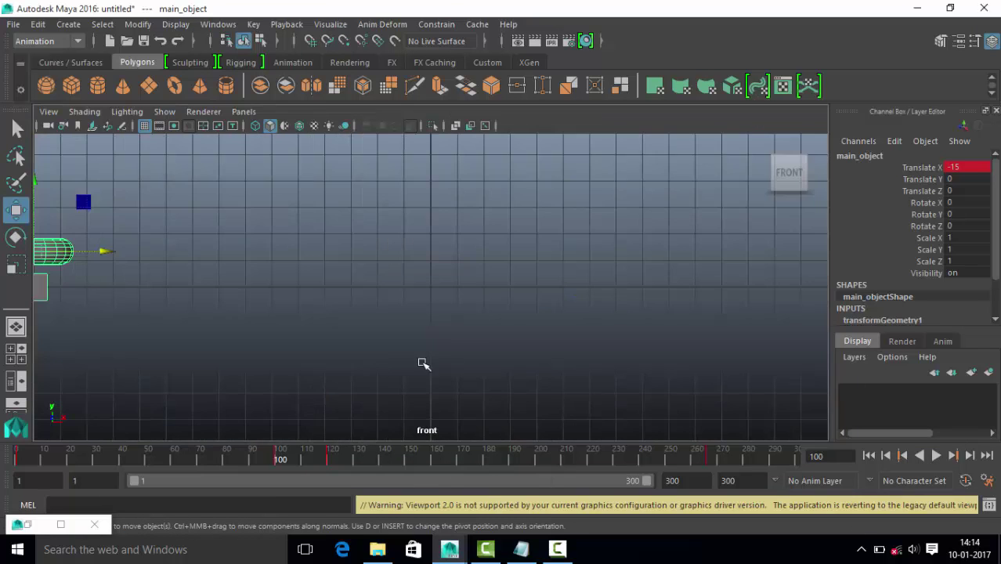
alt+middle_drag(423, 362, 487, 351)
alt+middle_drag(308, 318, 540, 349)
alt+middle_drag(411, 349, 508, 357)
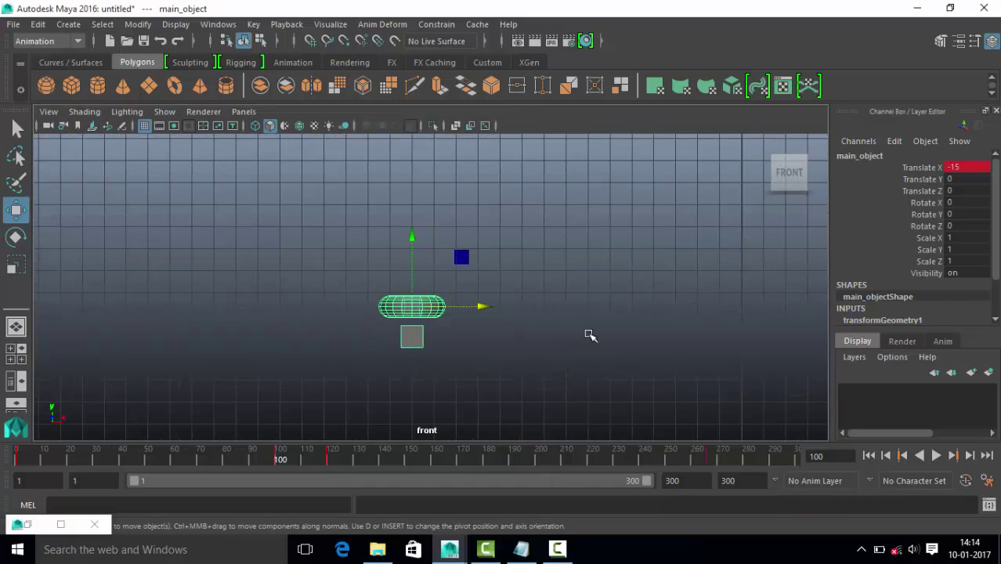
alt+middle_drag(588, 335, 641, 385)
click(644, 389)
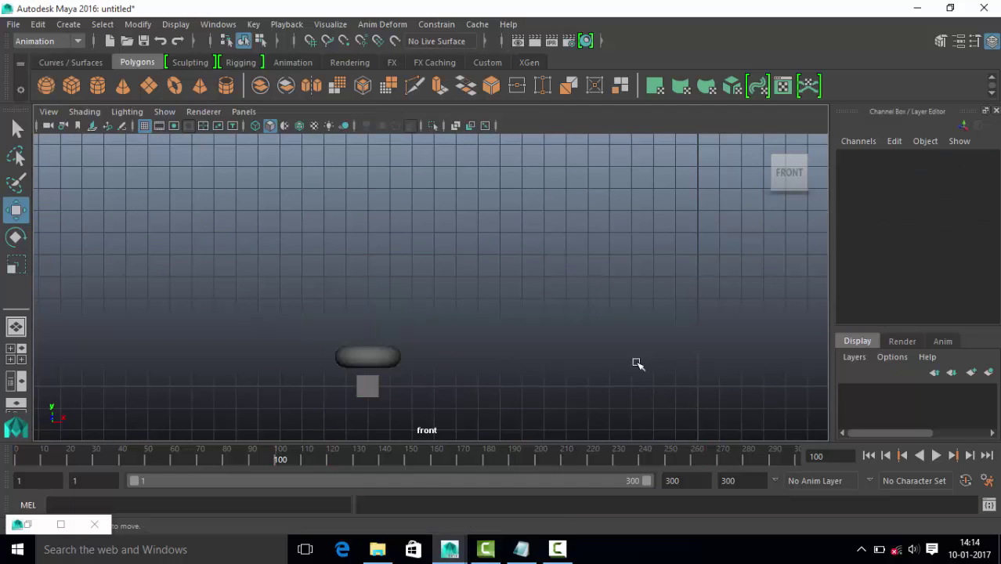
- Create a test polygon sphere above the torus, delete it, then open the Create menu
shift+right_click(675, 214)
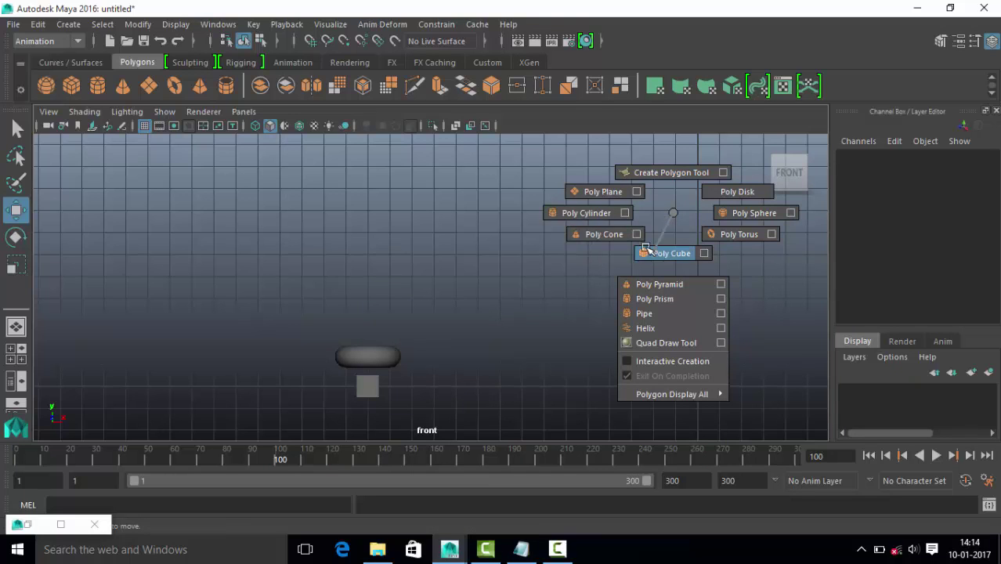
click(750, 214)
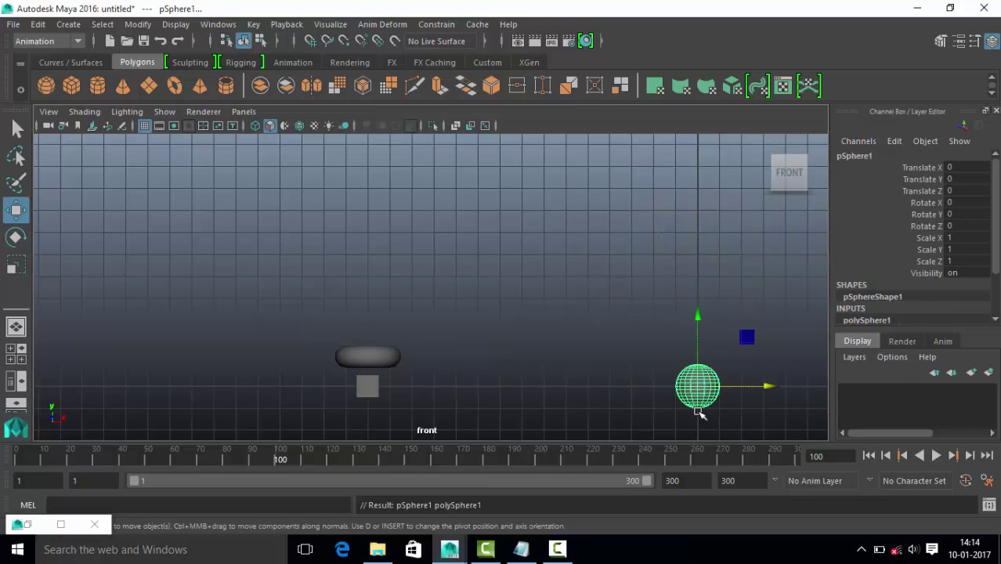
drag(699, 382, 373, 329)
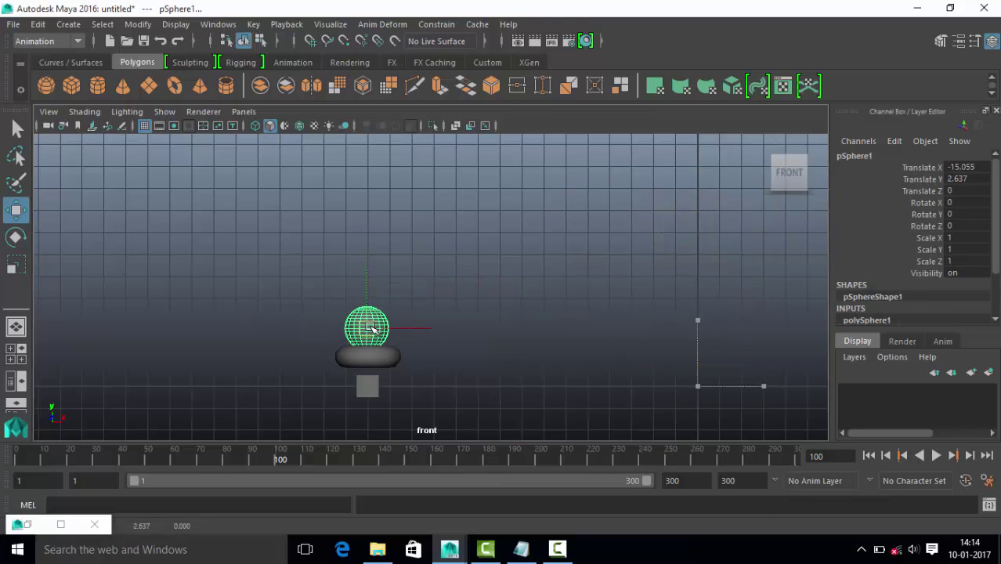
key(Delete)
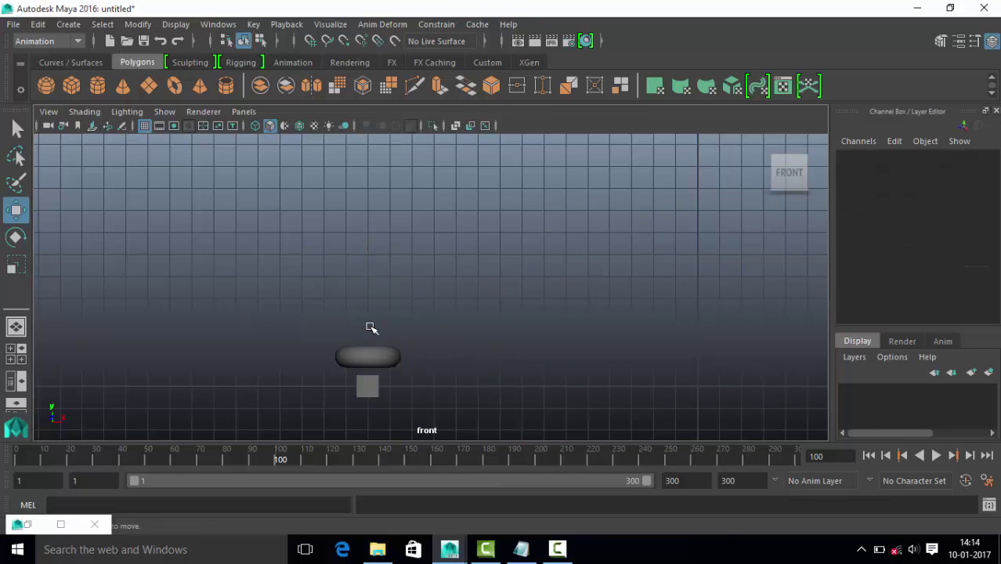
shift+right_click(604, 281)
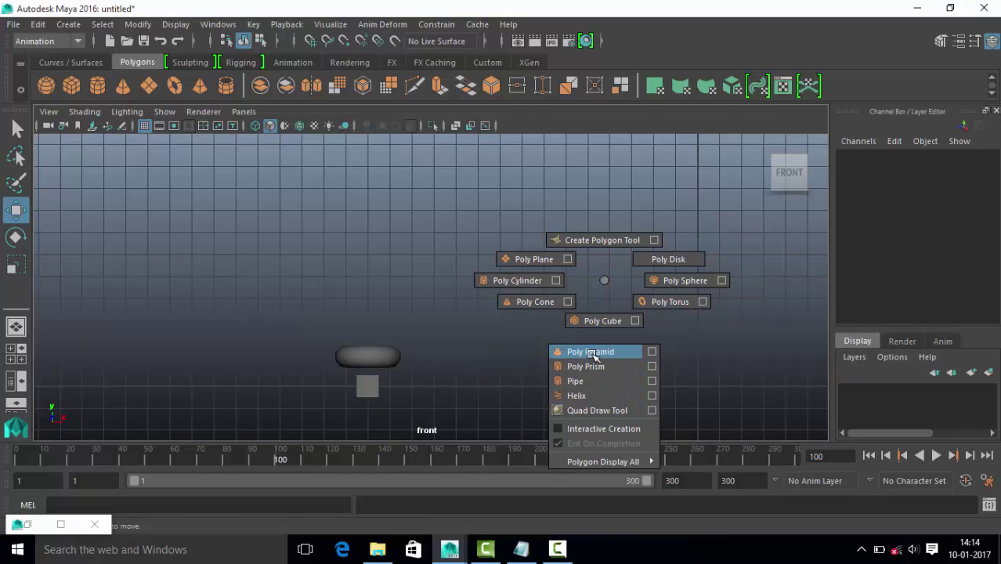
click(608, 279)
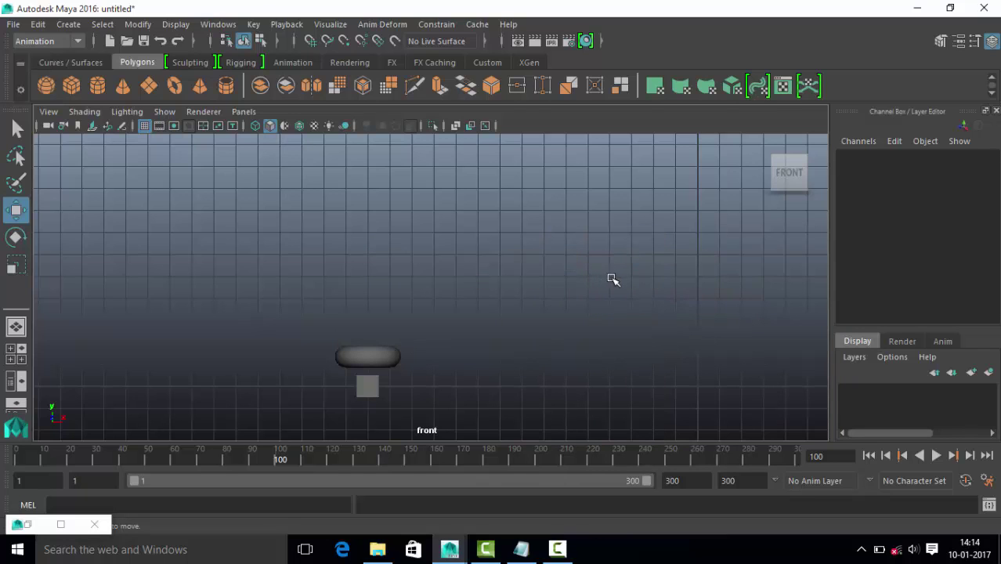
click(69, 24)
mouse_move(112, 76)
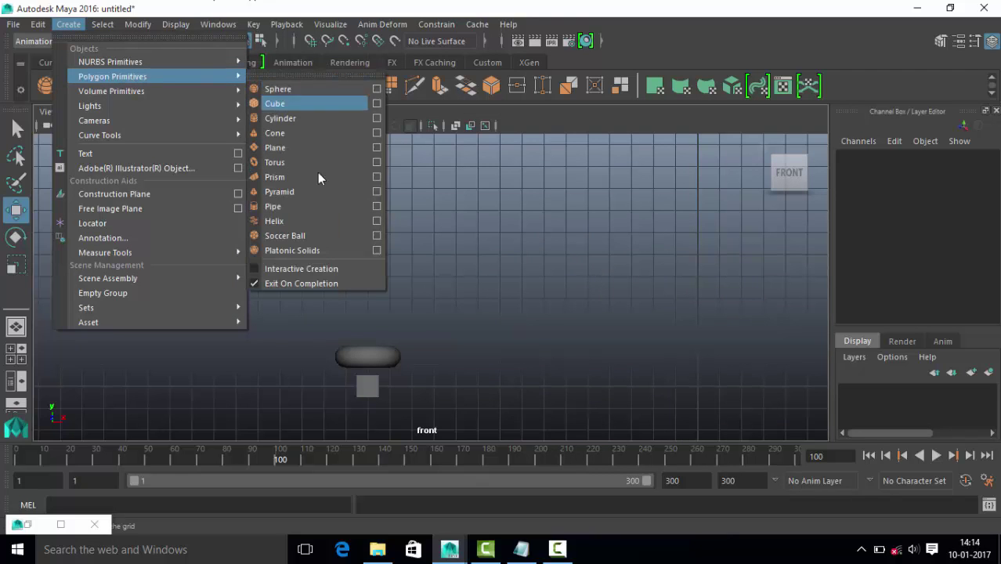
- Create a soccer ball primitive and frame it in the perspective view
click(312, 236)
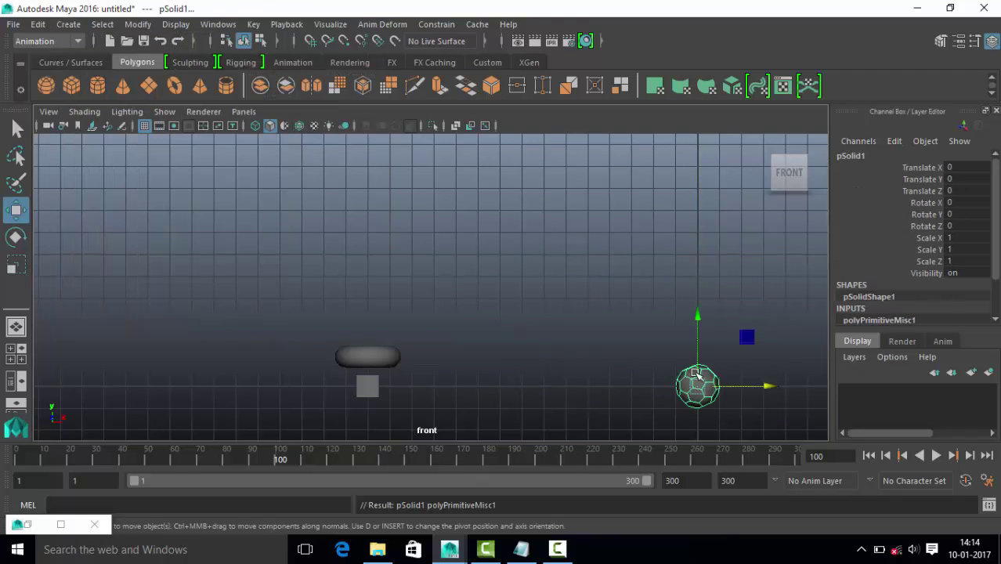
drag(715, 384, 558, 292)
key(space)
click(667, 249)
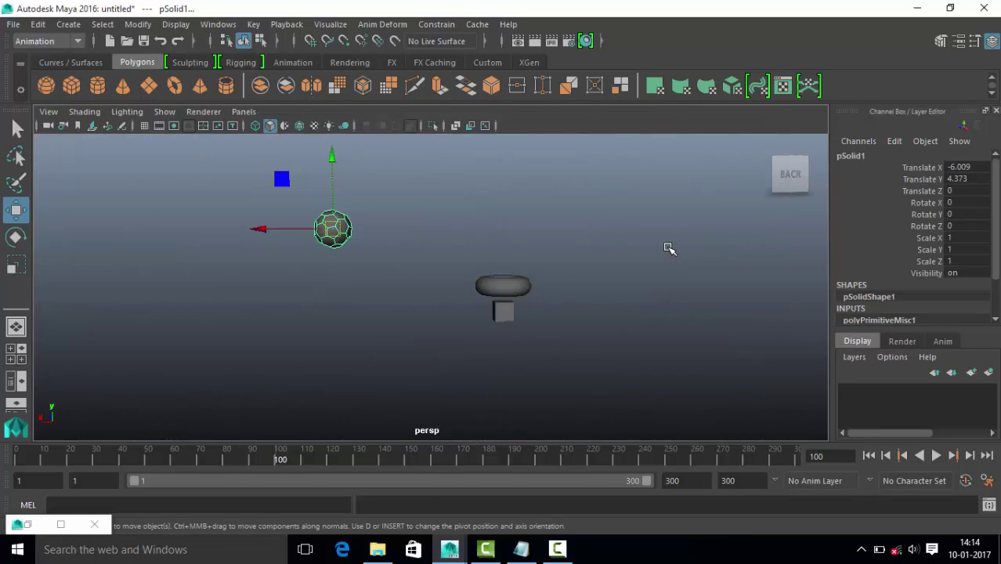
key(f)
right_click(486, 215)
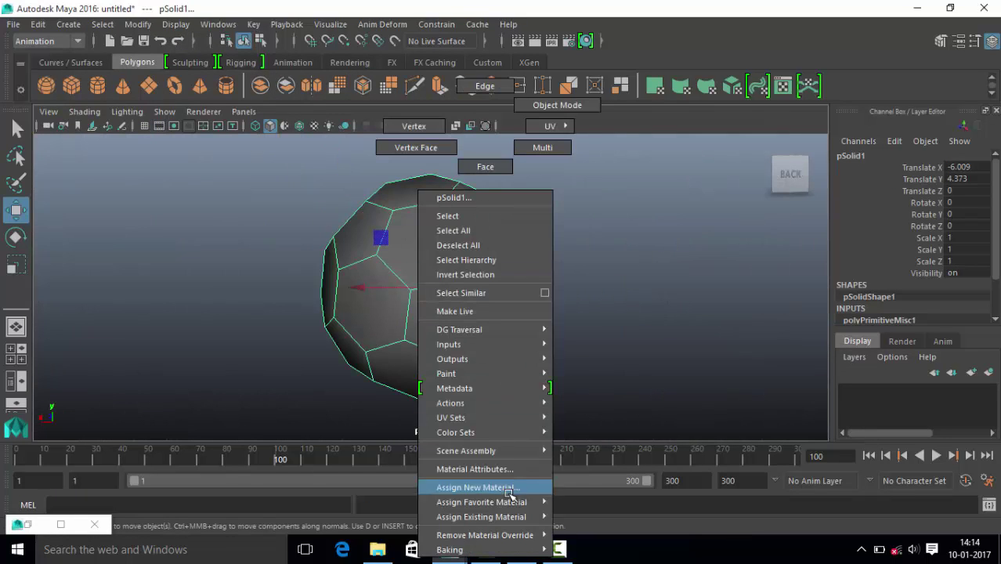
click(478, 488)
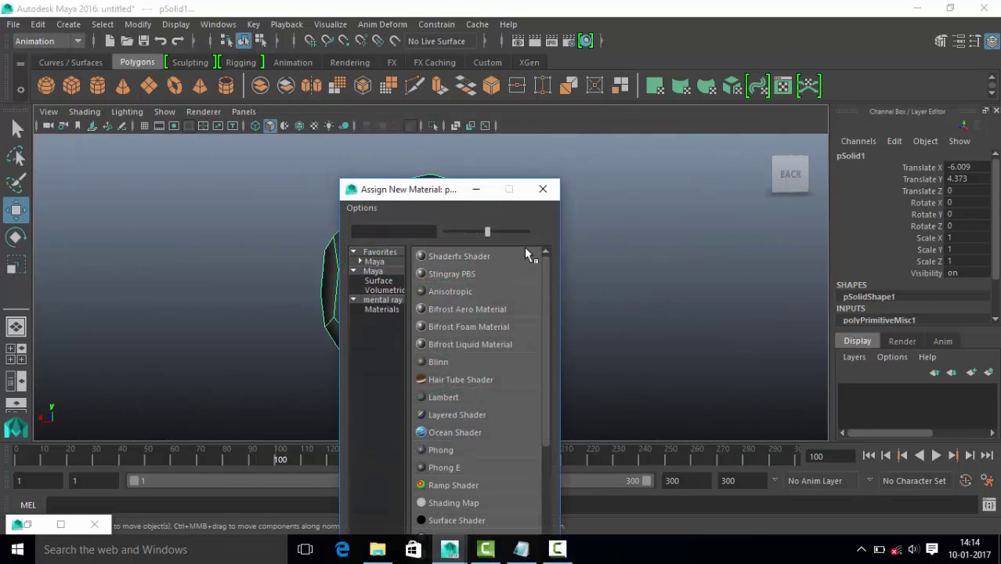
click(543, 191)
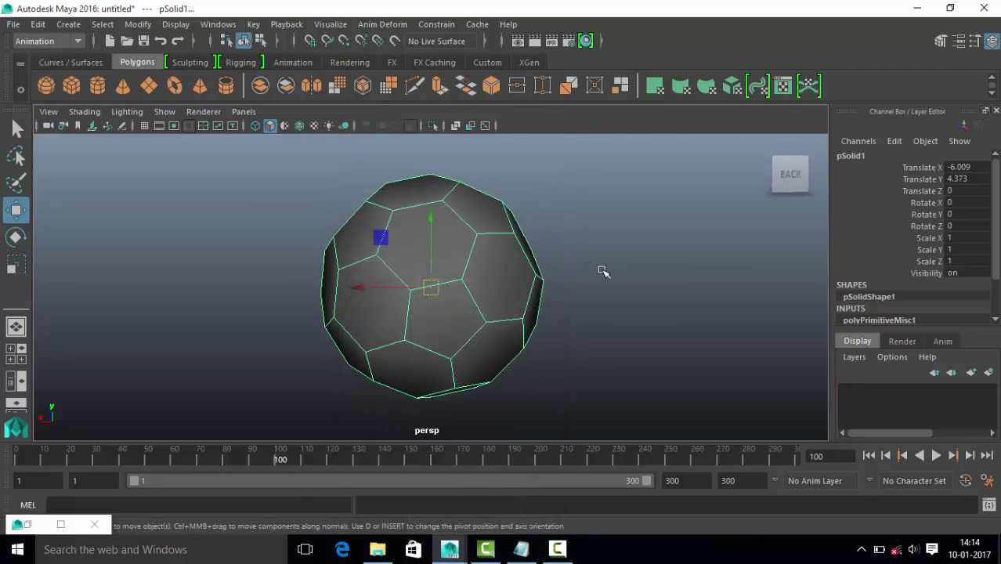
- Move the soccer ball onto the torus at X -14.954, Y 2.374, checking in perspective
key(space)
drag(288, 405, 345, 370)
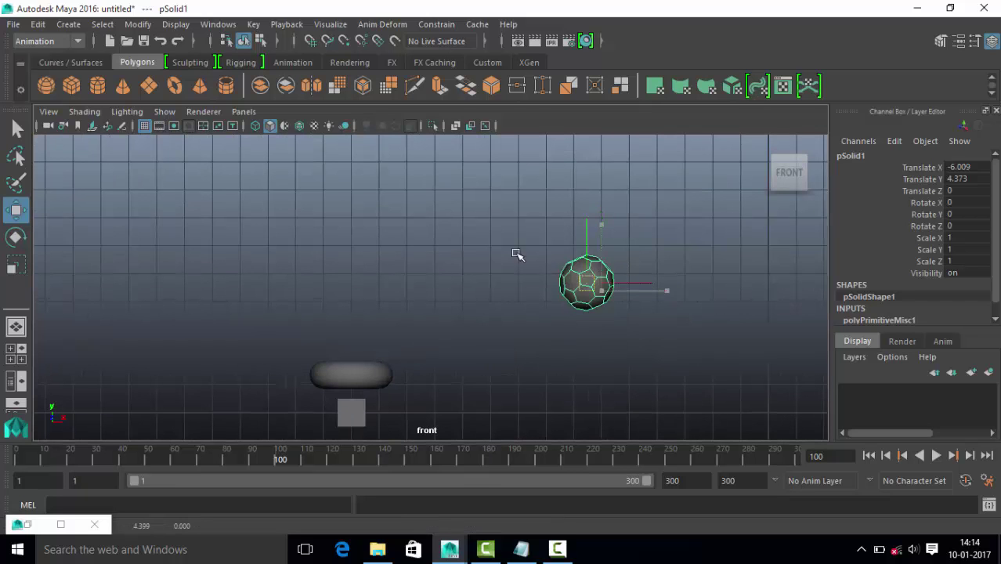
mouse_move(602, 286)
mouse_down()
mouse_move(354, 191)
mouse_move(350, 128)
mouse_up()
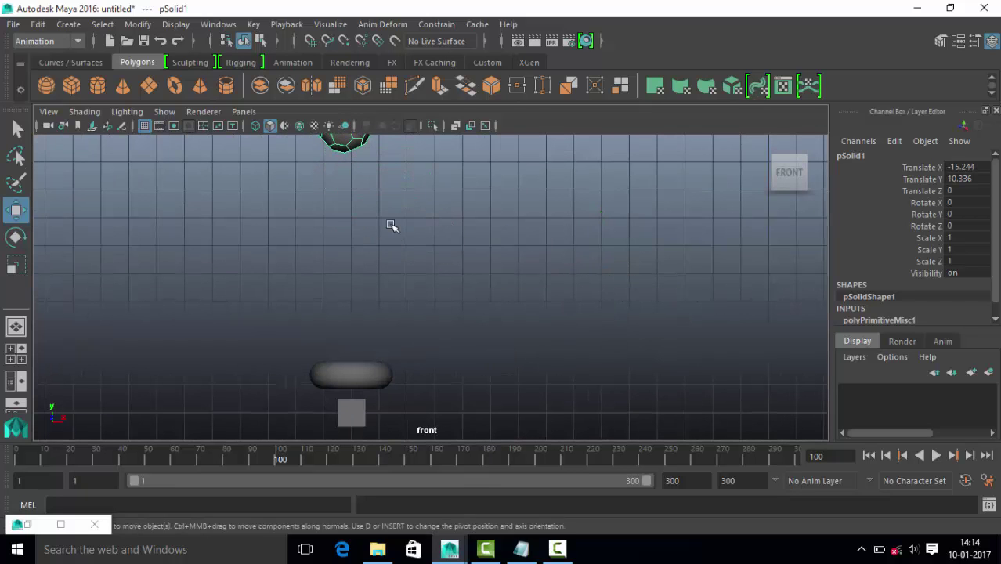
alt+middle_drag(394, 224, 396, 253)
drag(365, 159, 365, 365)
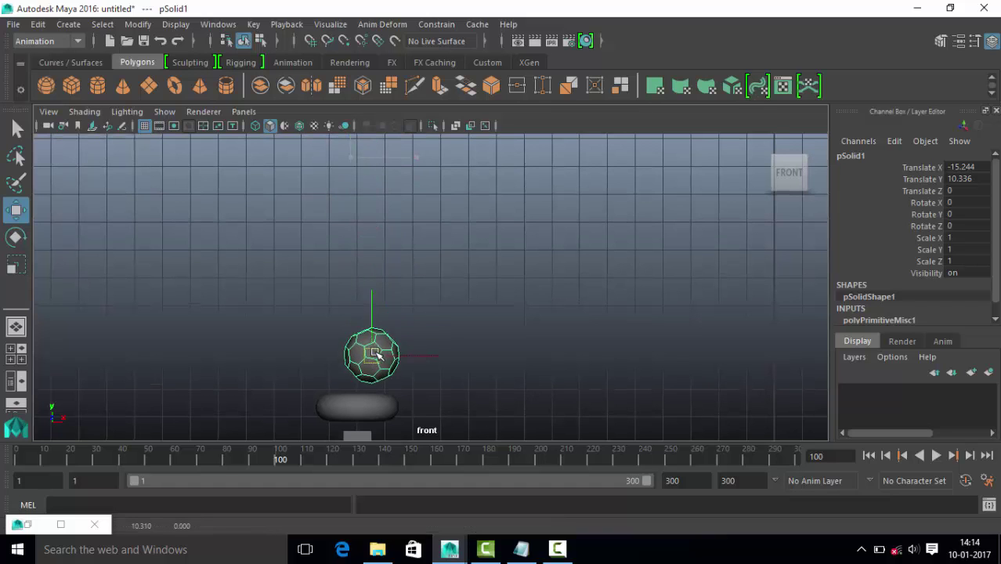
key(space)
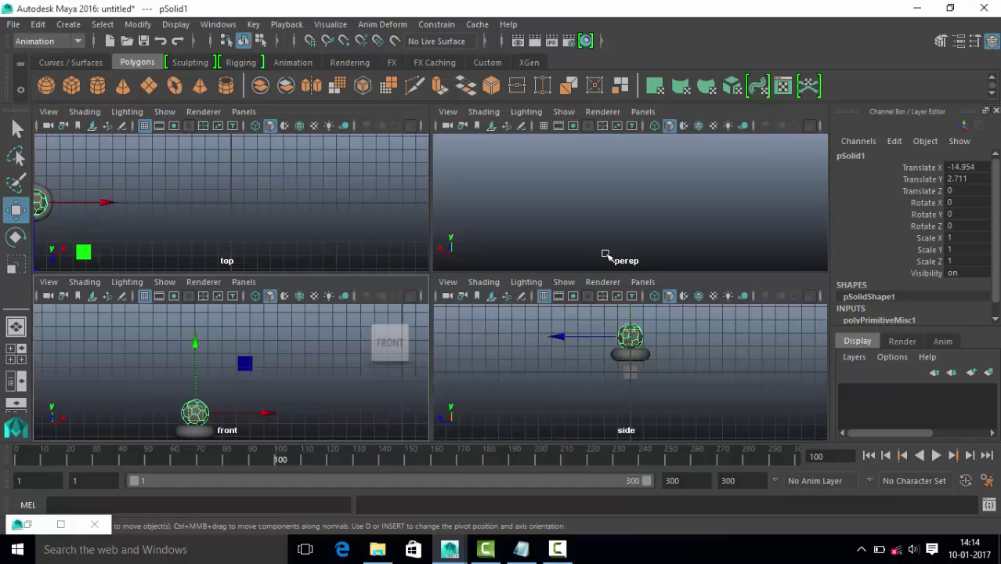
key(space)
key(f)
scroll(435, 304, down, 3)
mouse_move(436, 304)
alt+mouse_down()
mouse_move(506, 315)
mouse_move(431, 223)
mouse_move(443, 307)
alt+mouse_up()
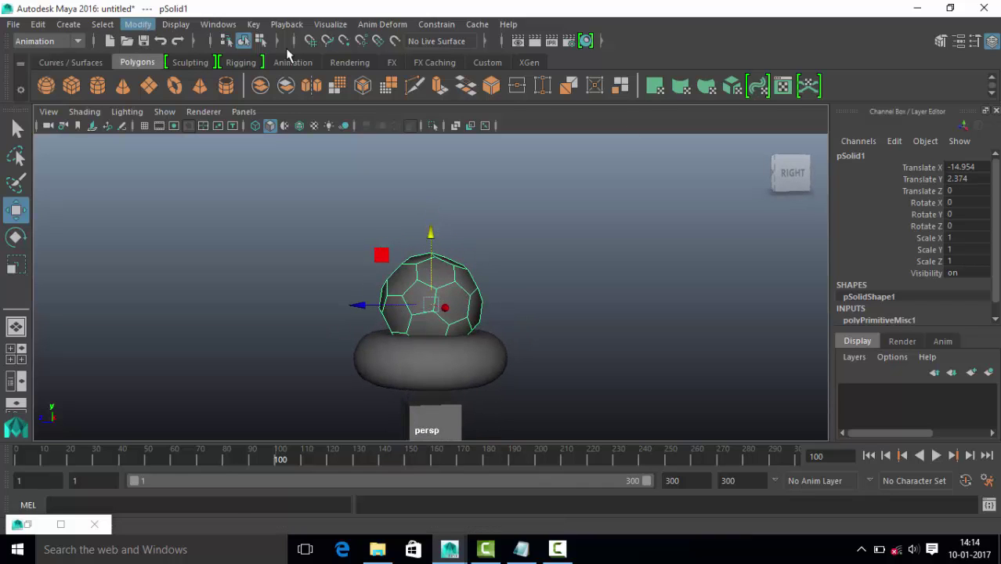
mouse_move(790, 174)
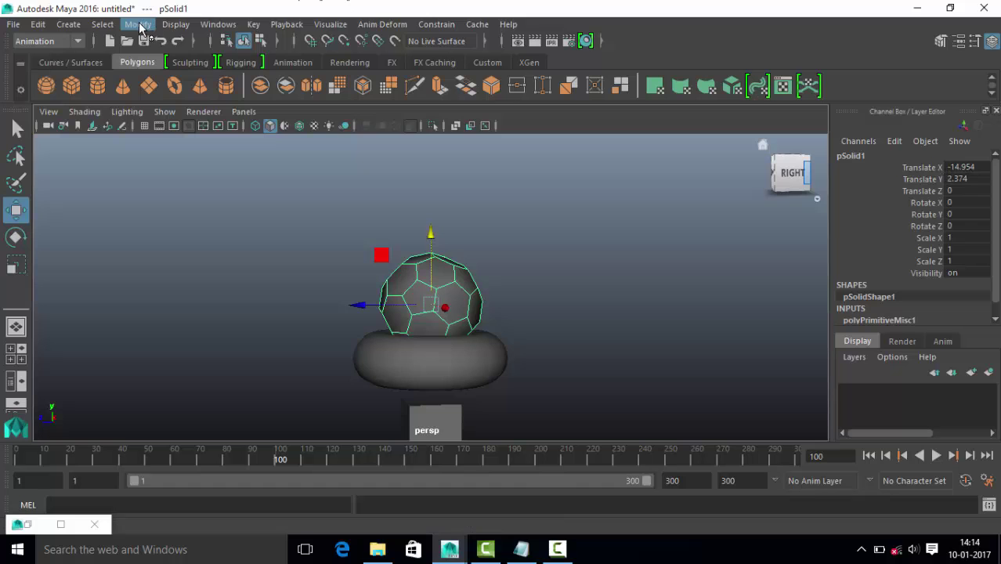
- Freeze the soccer ball's transformations so its position values read zero
click(138, 24)
click(164, 91)
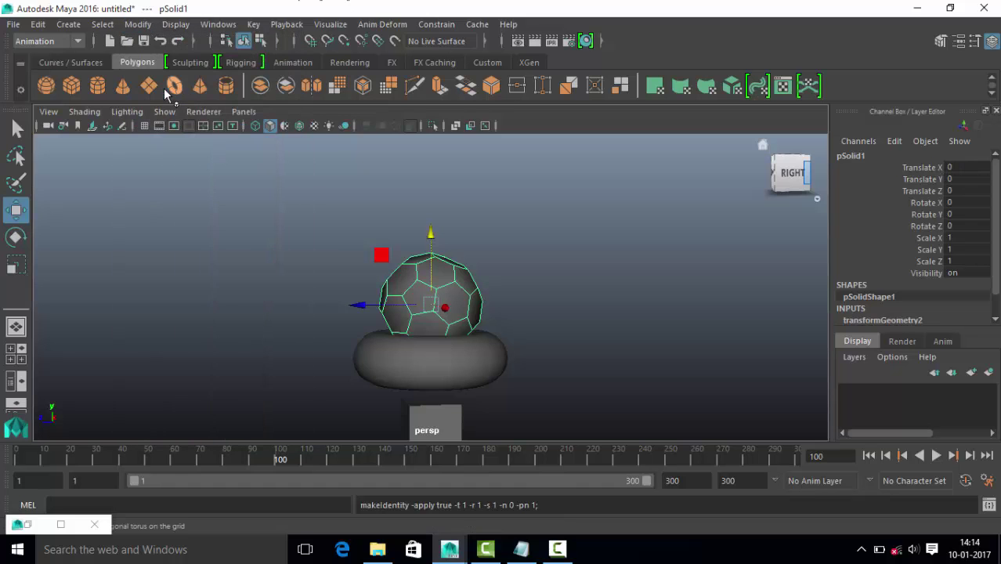
click(588, 353)
click(406, 275)
alt+drag(406, 274, 533, 426)
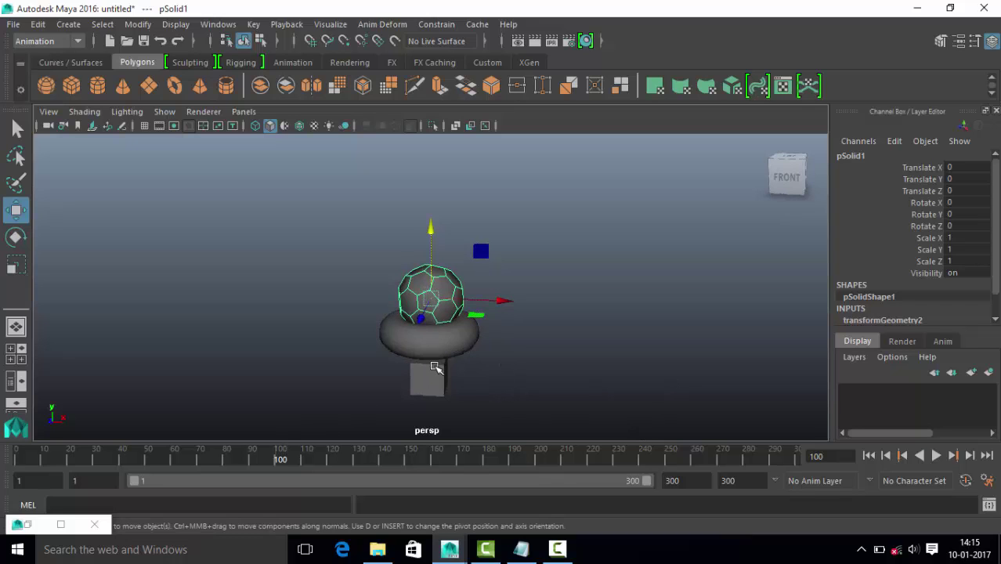
- Orbit behind the scene and scrub the timeline to review the torus and box movement
key(q)
click(486, 348)
mouse_move(448, 332)
alt+right_down()
mouse_move(530, 335)
mouse_move(547, 314)
alt+right_up()
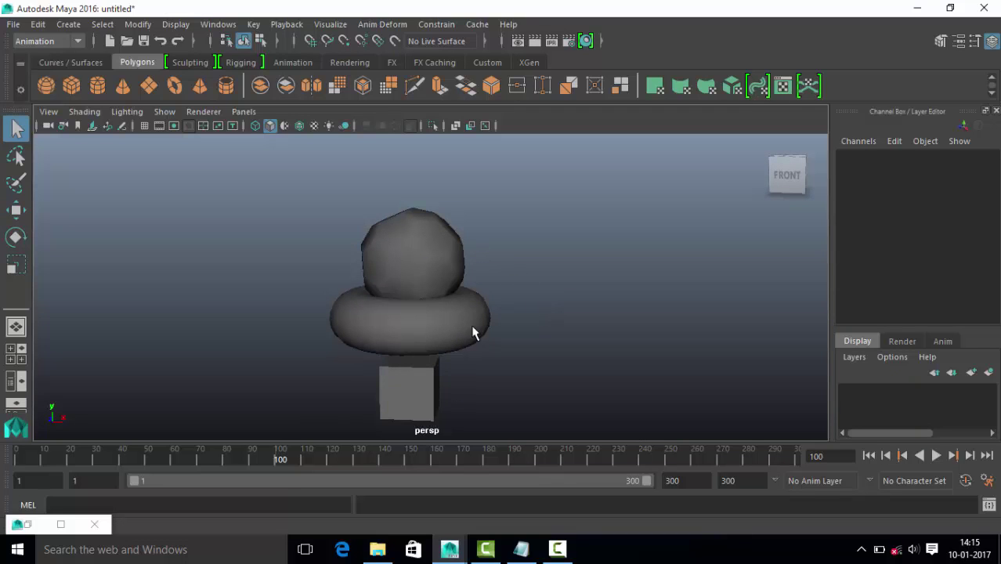
scroll(457, 357, down, 5)
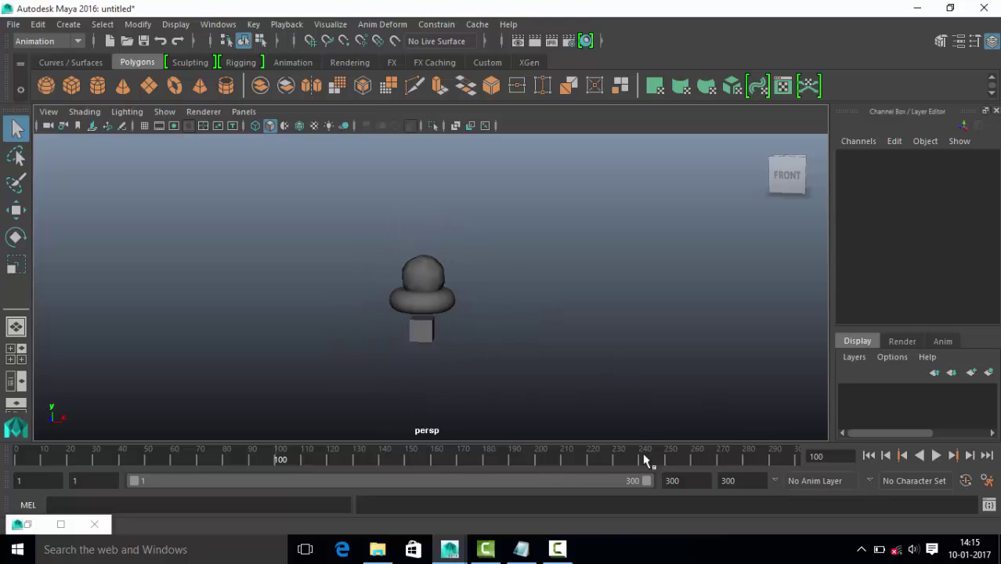
mouse_move(280, 462)
mouse_down()
mouse_move(93, 459)
mouse_move(172, 458)
mouse_up()
mouse_move(592, 304)
alt+mouse_down()
mouse_move(220, 313)
mouse_move(577, 369)
alt+mouse_up()
scroll(577, 369, up, 1)
mouse_move(170, 461)
mouse_down()
mouse_move(67, 458)
mouse_move(625, 486)
mouse_move(18, 492)
mouse_move(239, 492)
mouse_up()
- At frame 100, select the torus first and then the soccer ball pSolid1
click(425, 306)
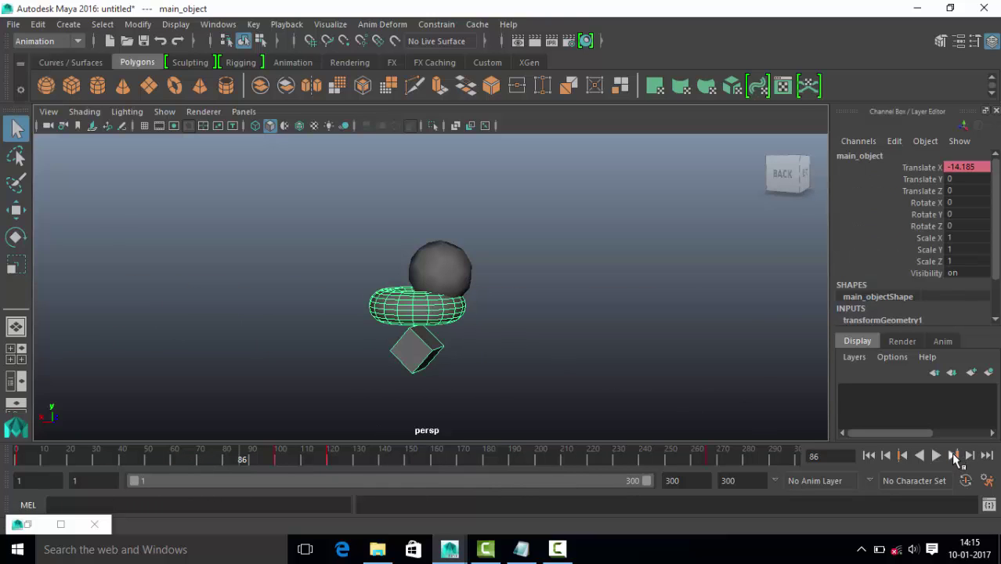
click(953, 455)
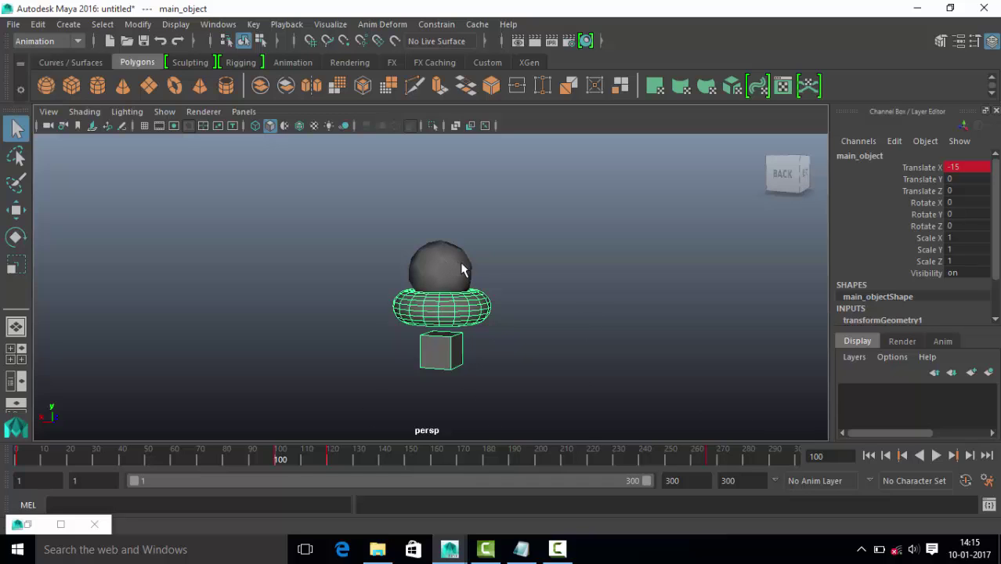
click(561, 327)
click(472, 311)
click(441, 249)
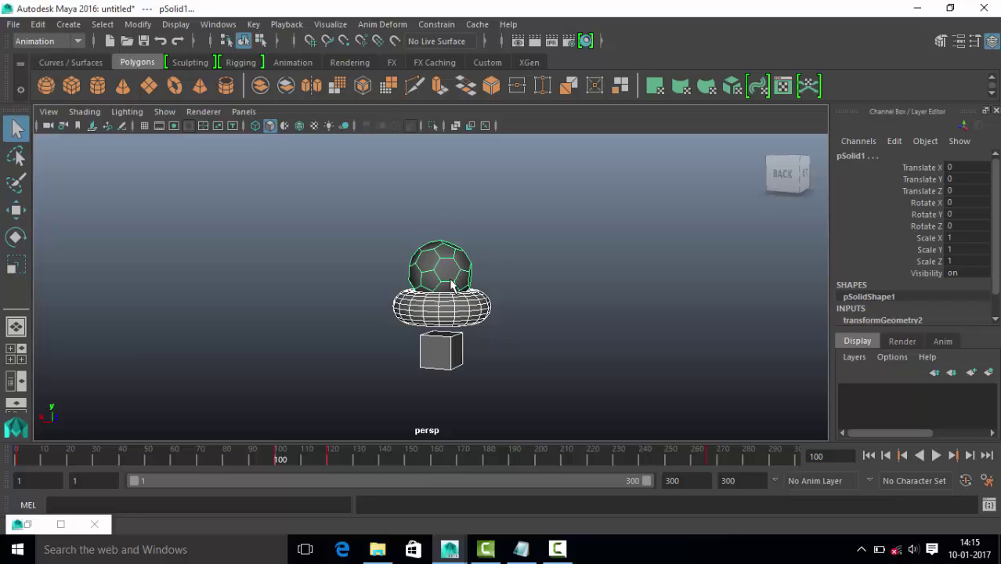
- Point-constrain pSolid1 to the torus with Maintain offset turned on
click(441, 29)
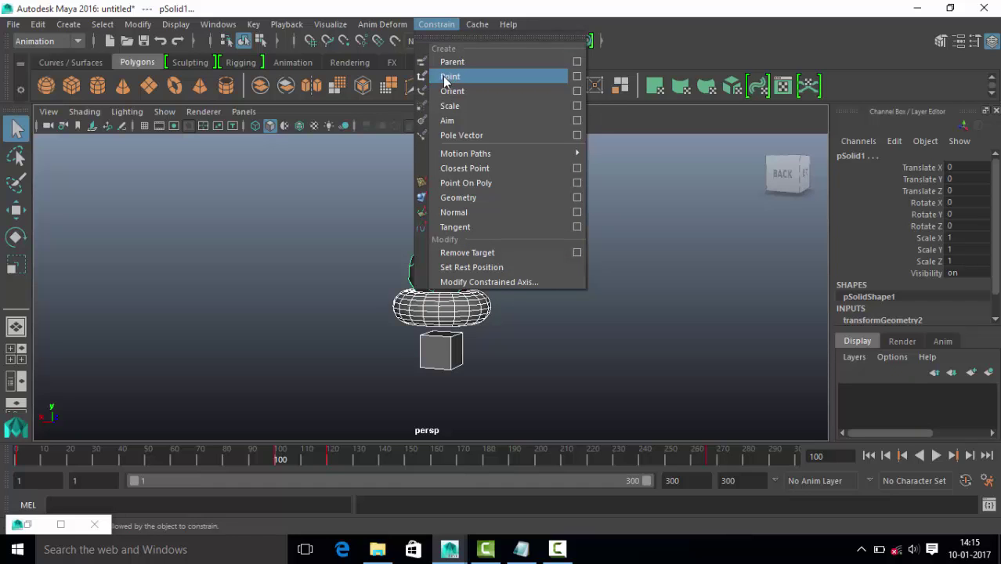
click(578, 76)
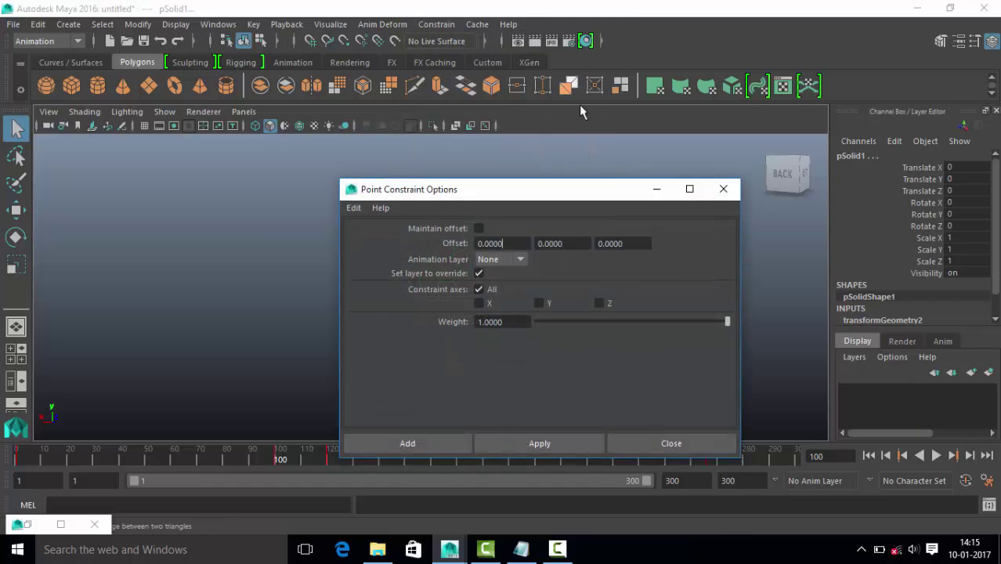
drag(550, 195, 709, 97)
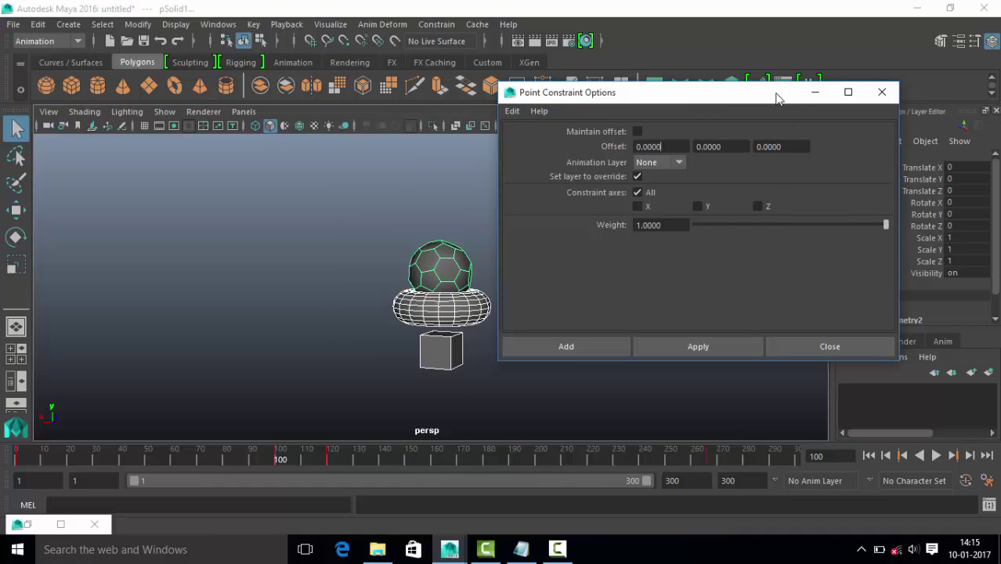
drag(778, 98, 586, 222)
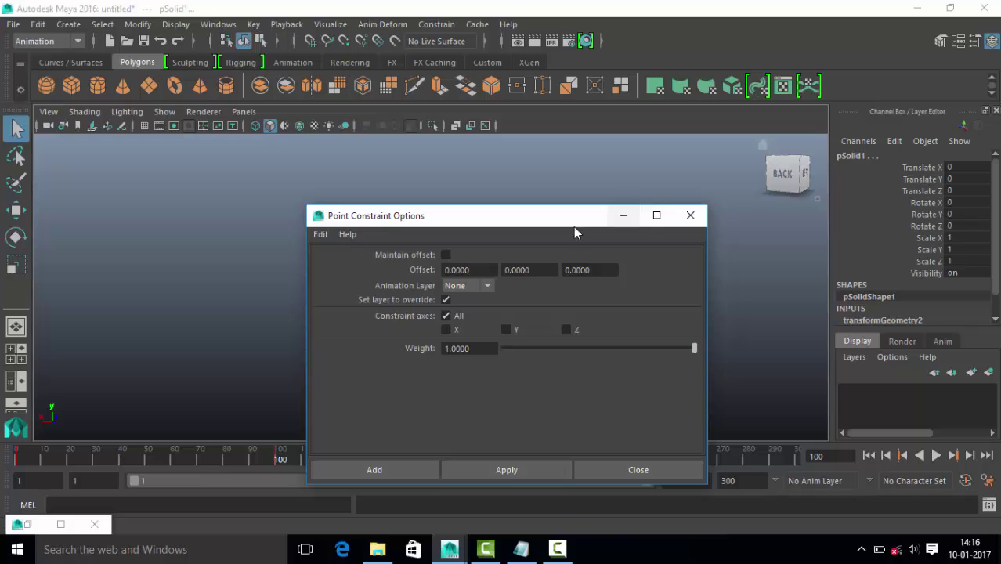
drag(571, 220, 820, 127)
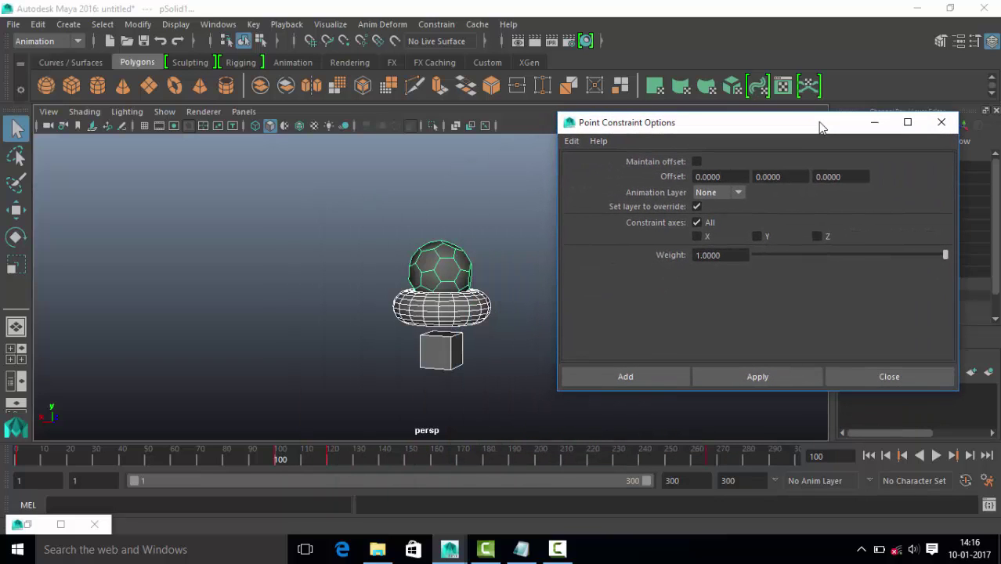
click(696, 162)
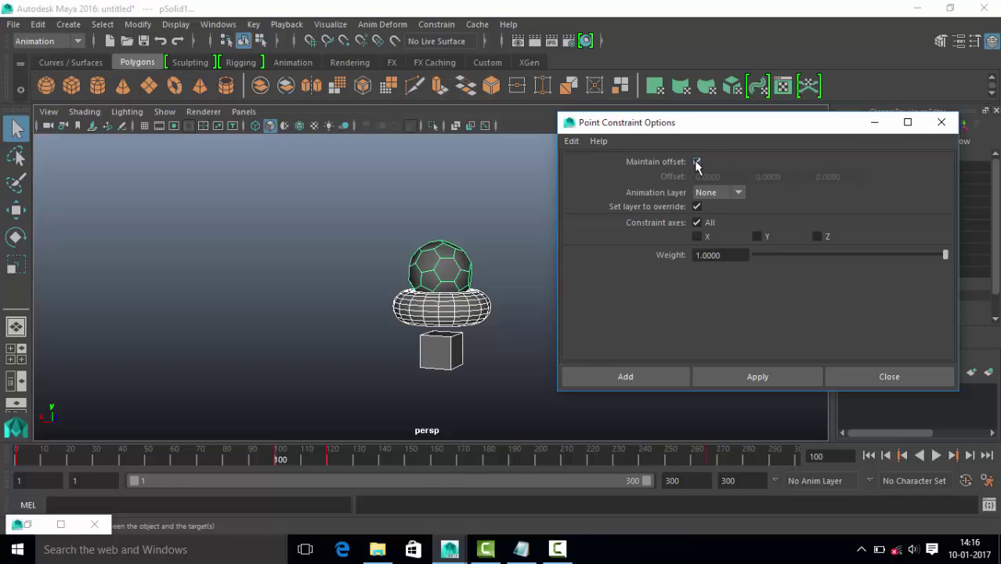
click(697, 162)
click(697, 163)
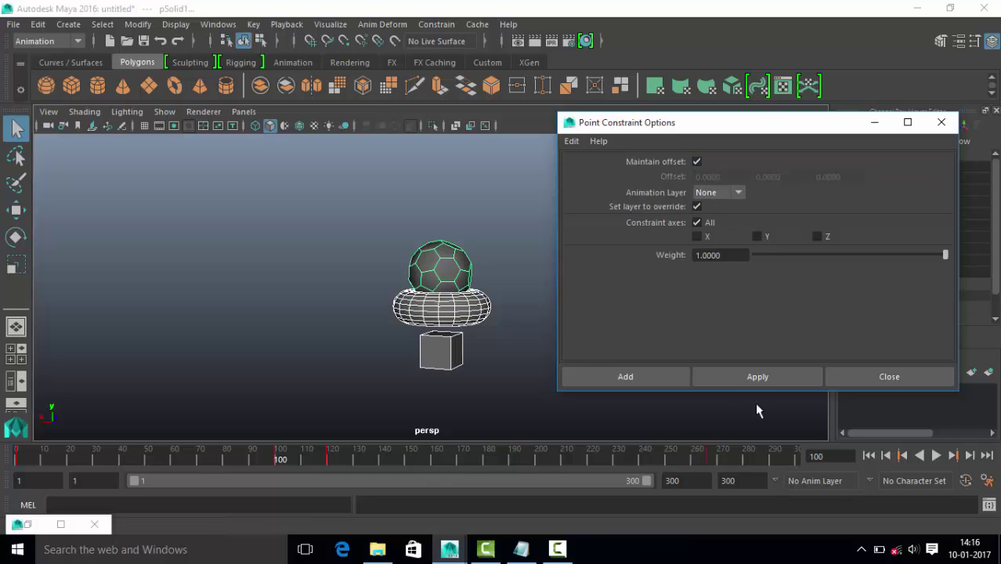
click(627, 382)
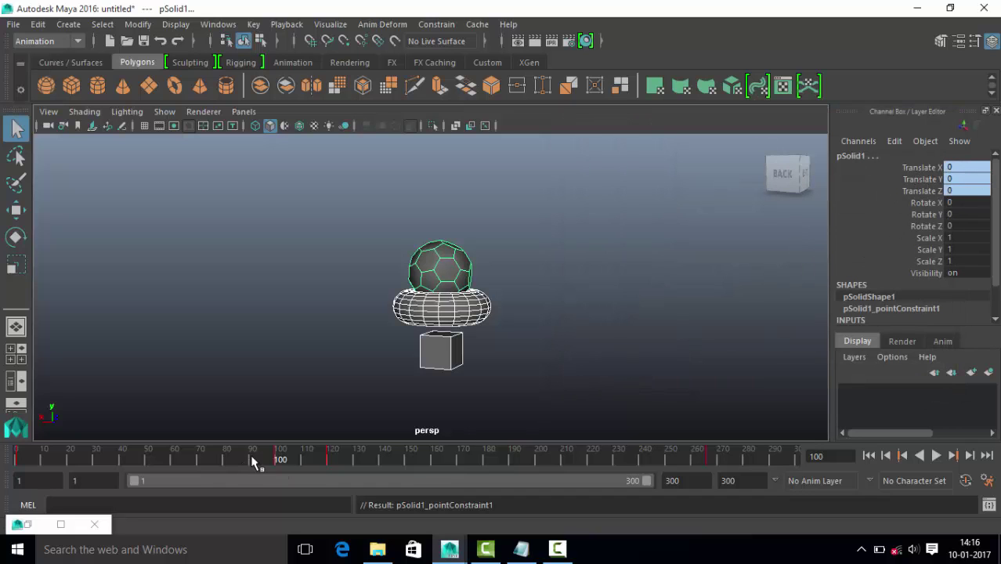
- Play and stop the animation with Alt+V to confirm the ball follows the torus
key(alt+v)
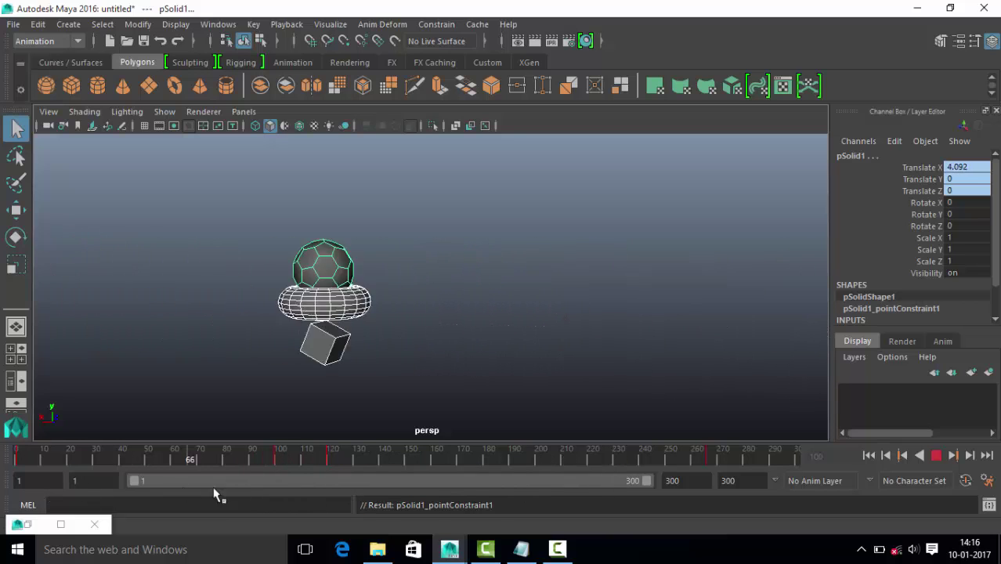
key(alt+v)
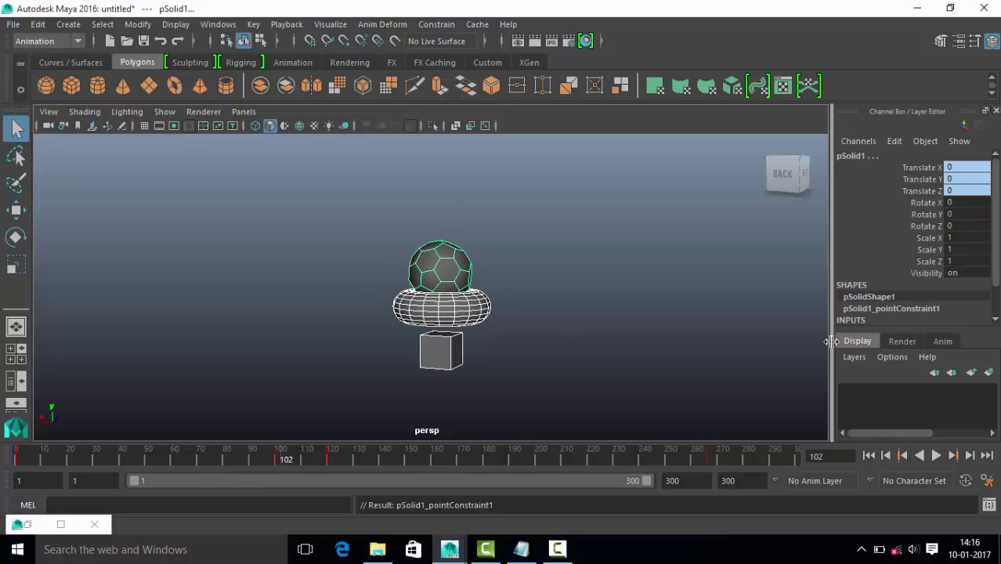
- At frame 100, select only pSolid1 and key all its channels via Key > Set Key
click(903, 455)
click(903, 455)
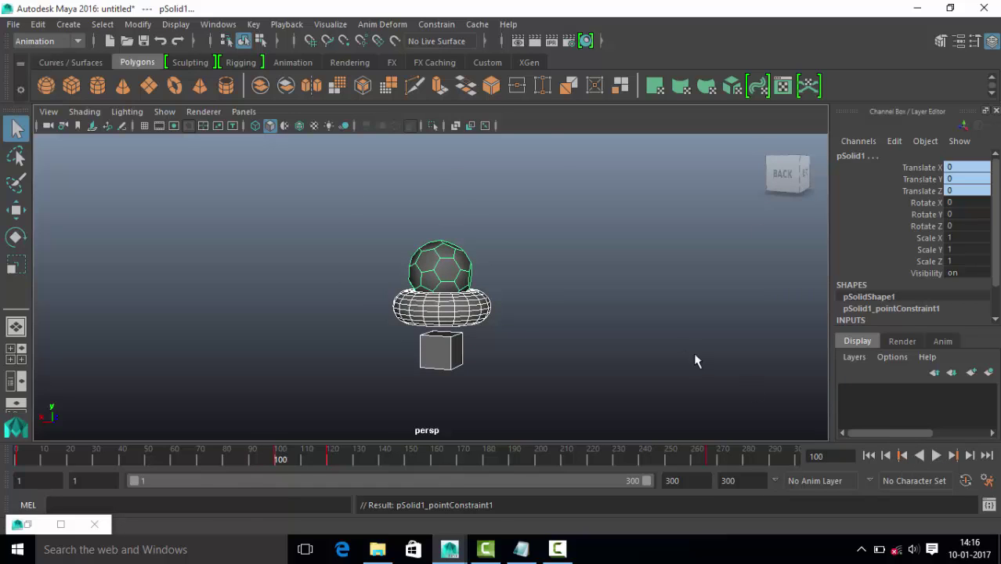
click(496, 300)
click(440, 259)
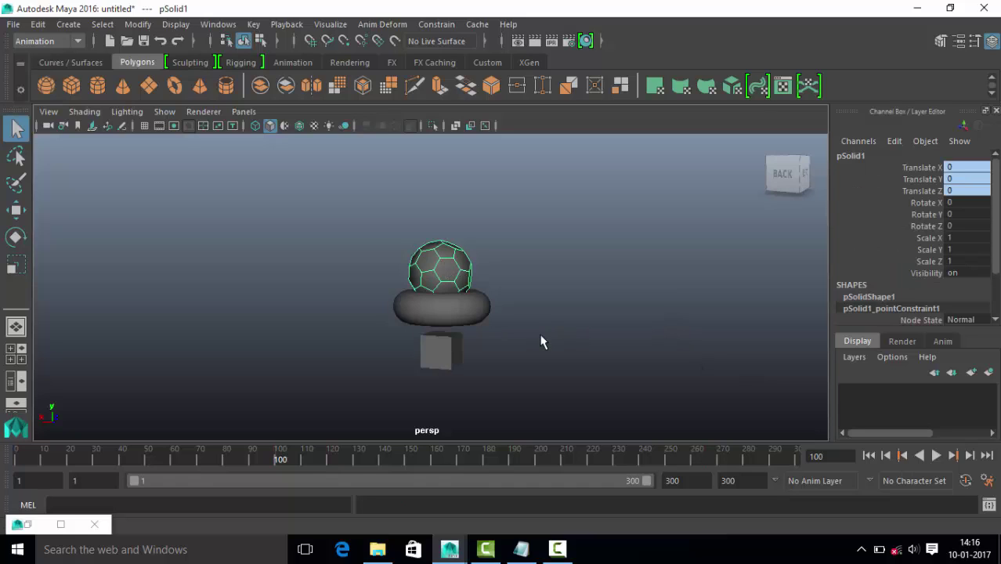
key(s)
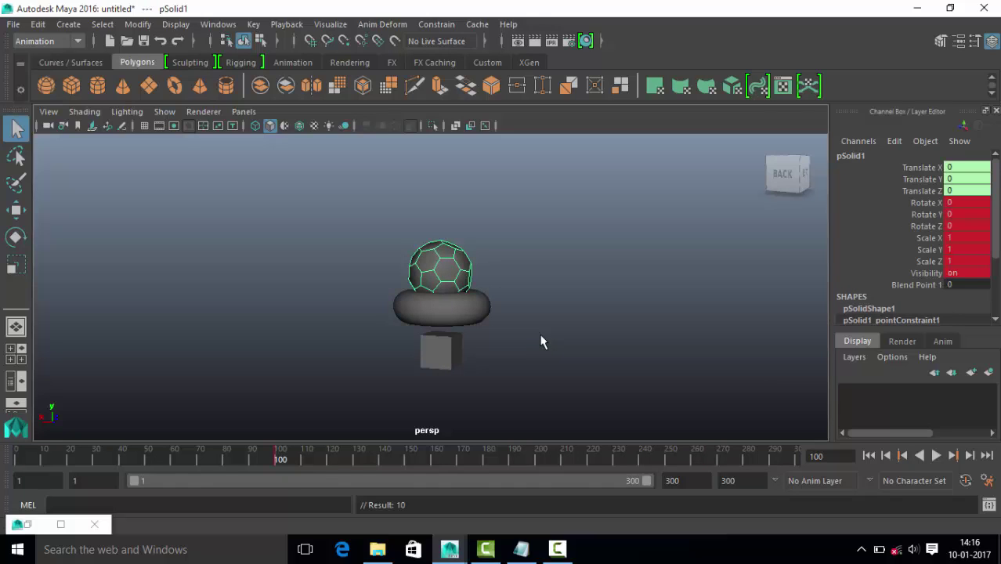
key(ctrl+z)
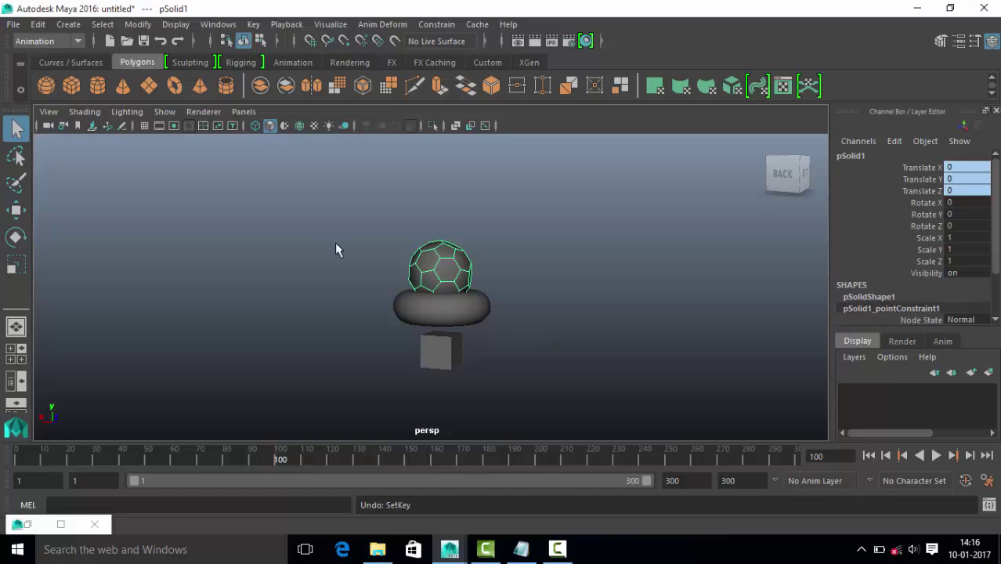
click(254, 24)
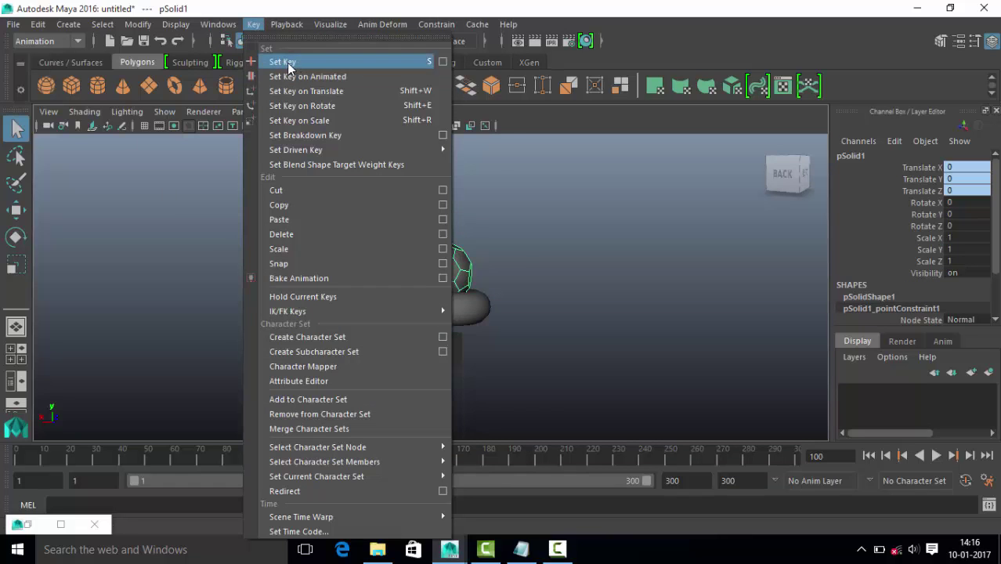
click(284, 62)
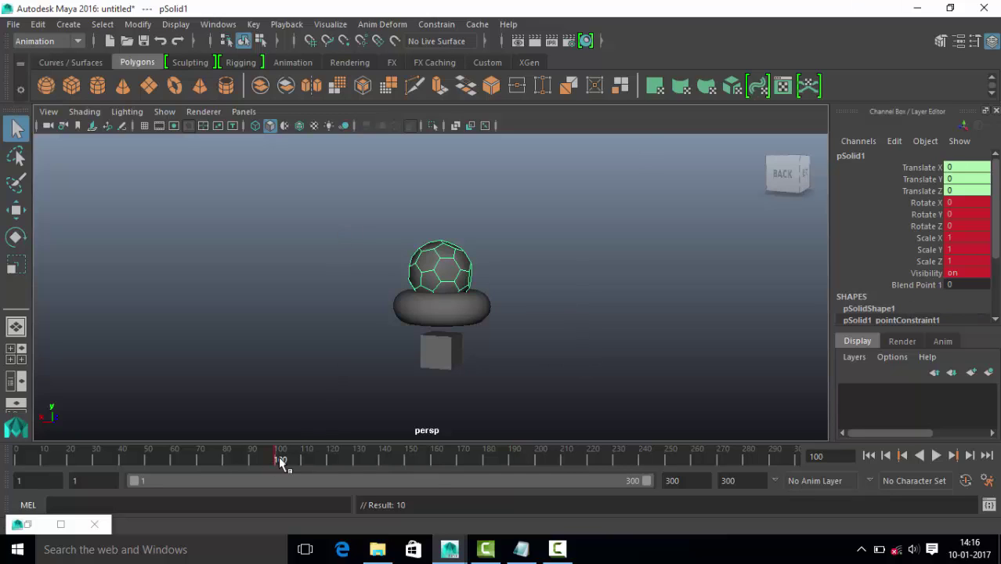
mouse_move(282, 464)
mouse_down()
mouse_move(129, 461)
mouse_move(280, 462)
mouse_move(202, 464)
mouse_up()
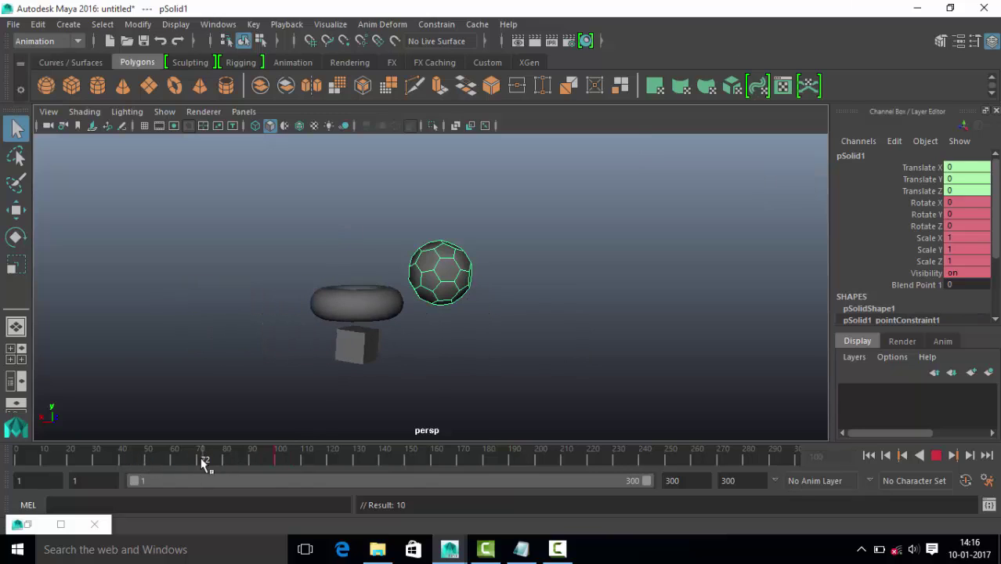
double_click(952, 284)
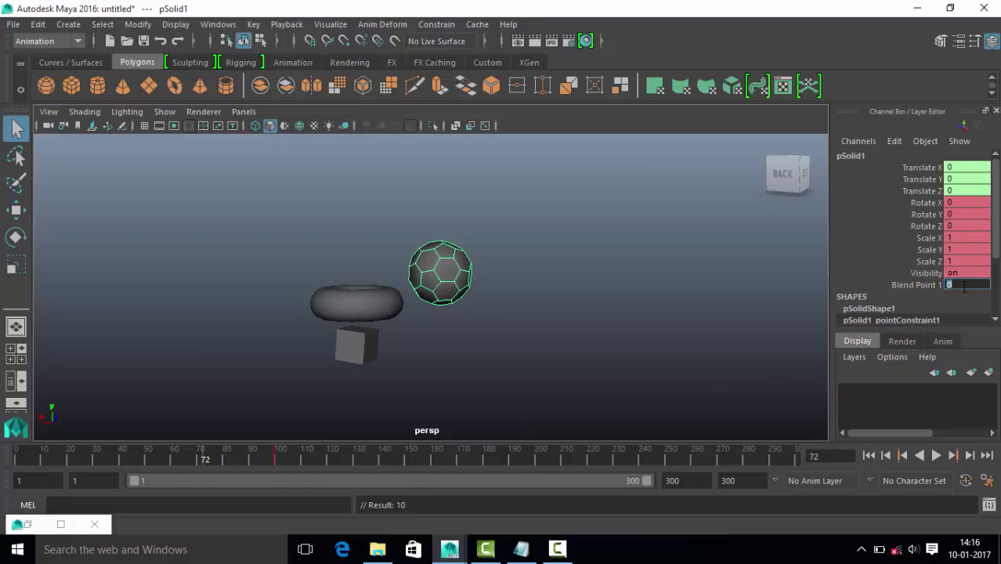
text(1)
key(Return)
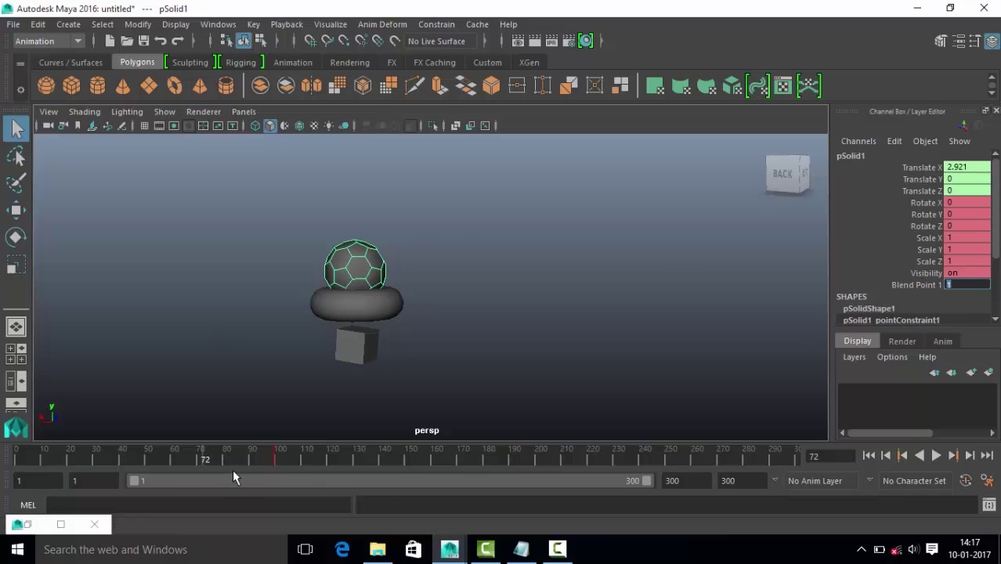
mouse_move(206, 461)
mouse_down()
mouse_move(75, 466)
mouse_move(343, 515)
mouse_move(174, 520)
mouse_move(432, 520)
mouse_move(372, 514)
mouse_up()
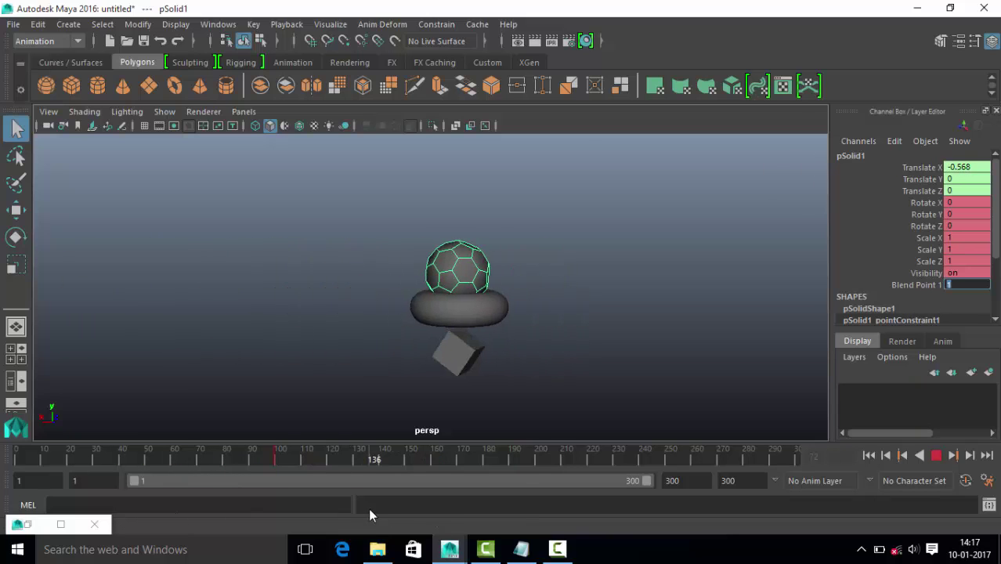
text(0)
key(Return)
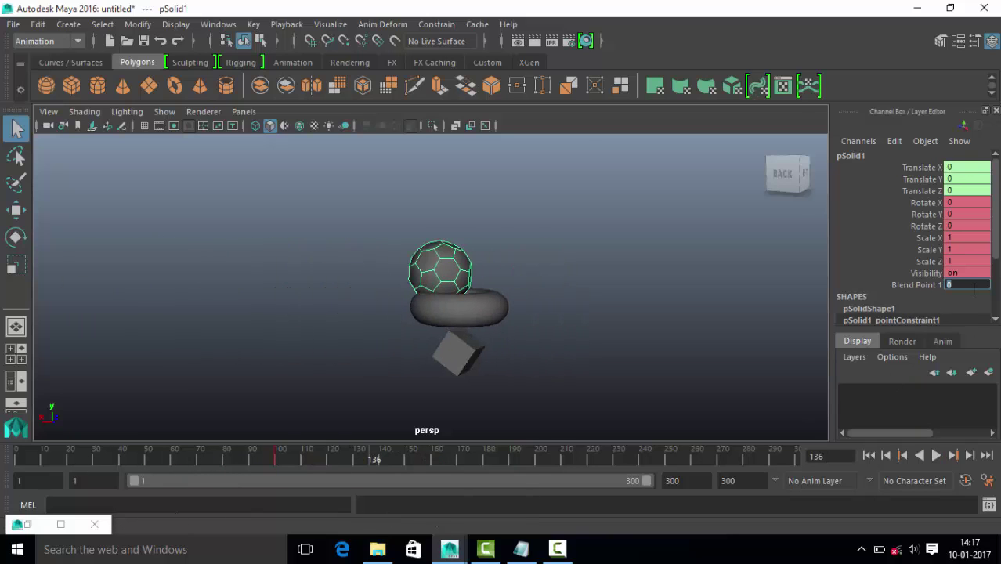
mouse_move(353, 453)
mouse_down()
mouse_move(188, 475)
mouse_move(161, 462)
mouse_up()
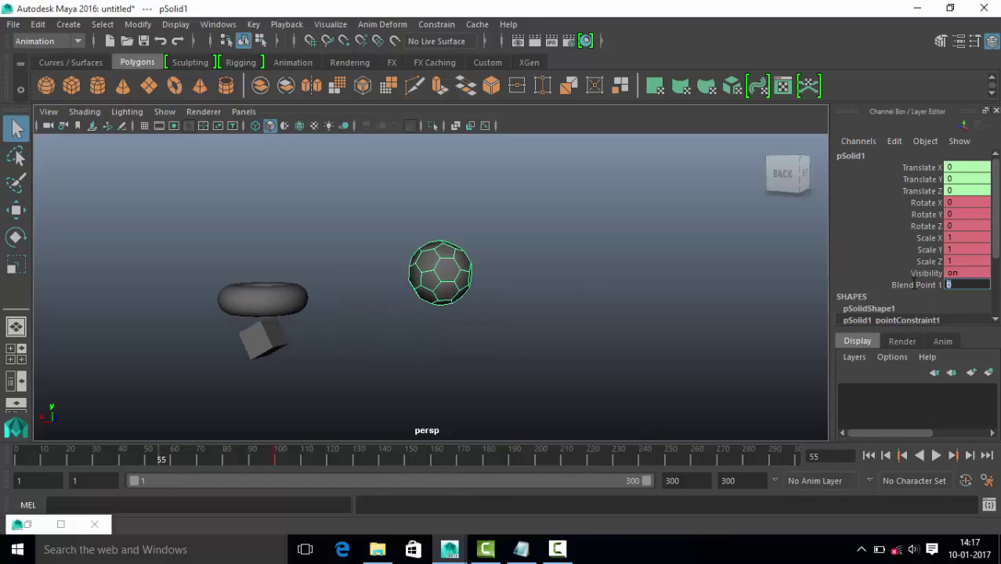
text(1)
key(Return)
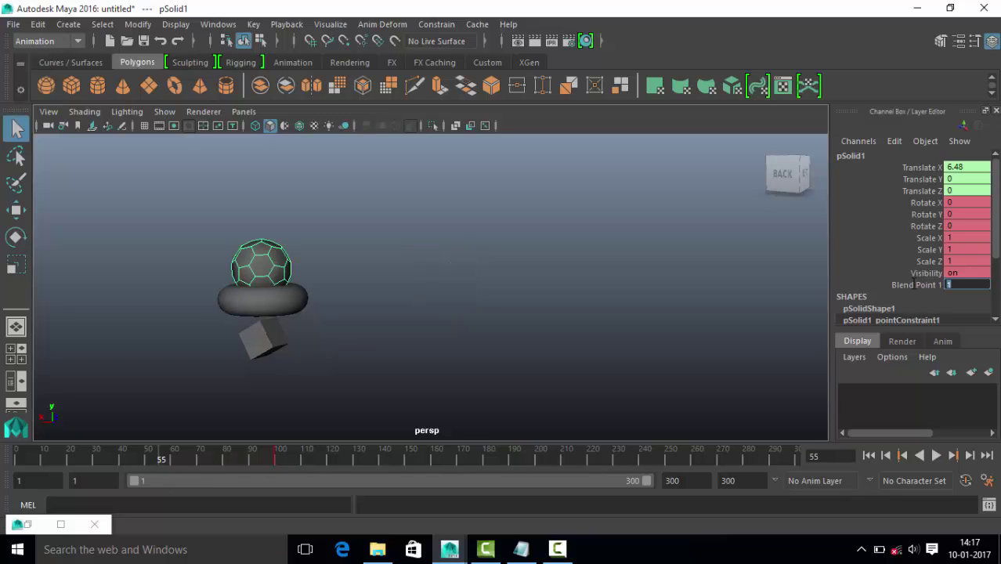
click(952, 456)
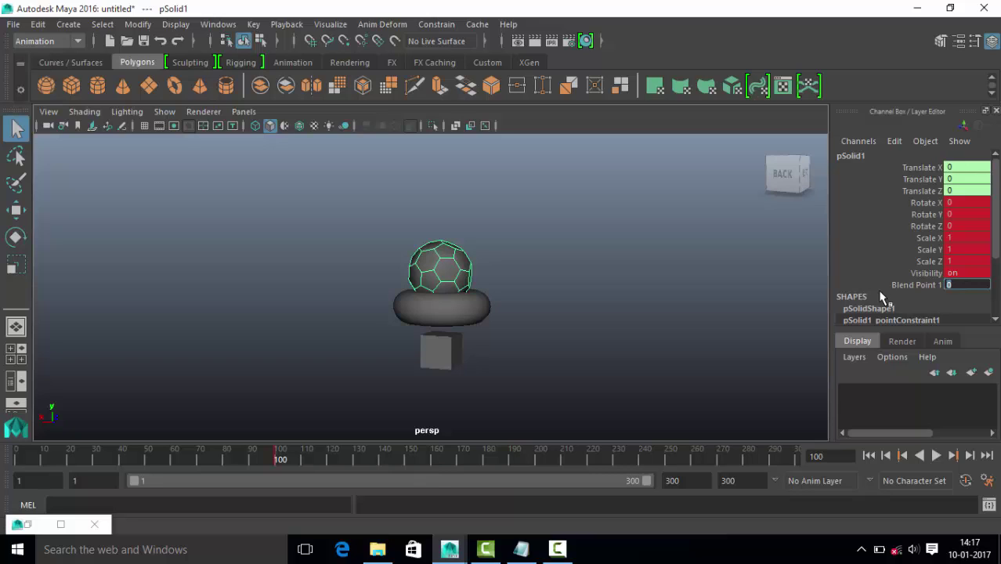
- At frame 101, set Blend Point 1 to 1 and key it with Key Selected
click(970, 456)
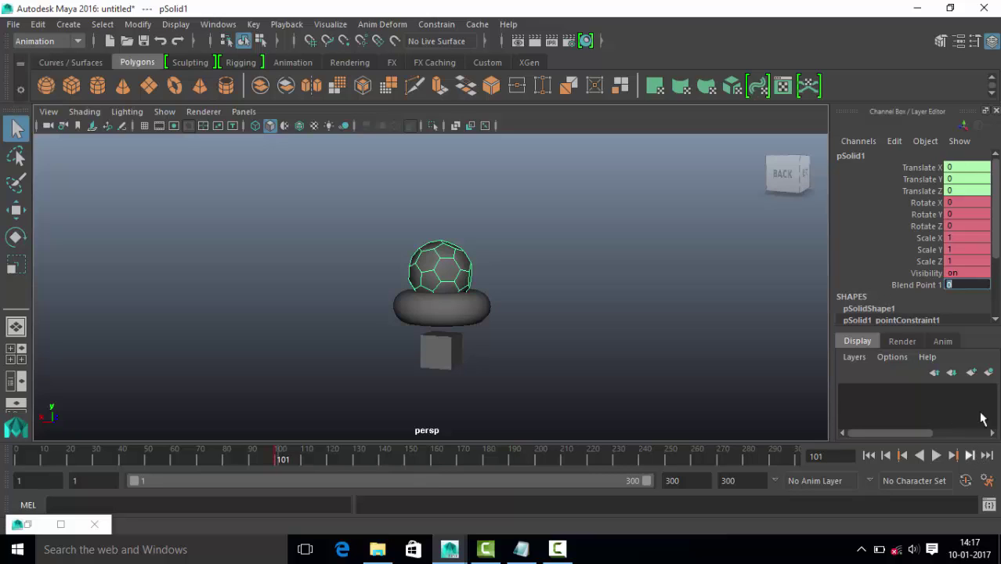
text(1)
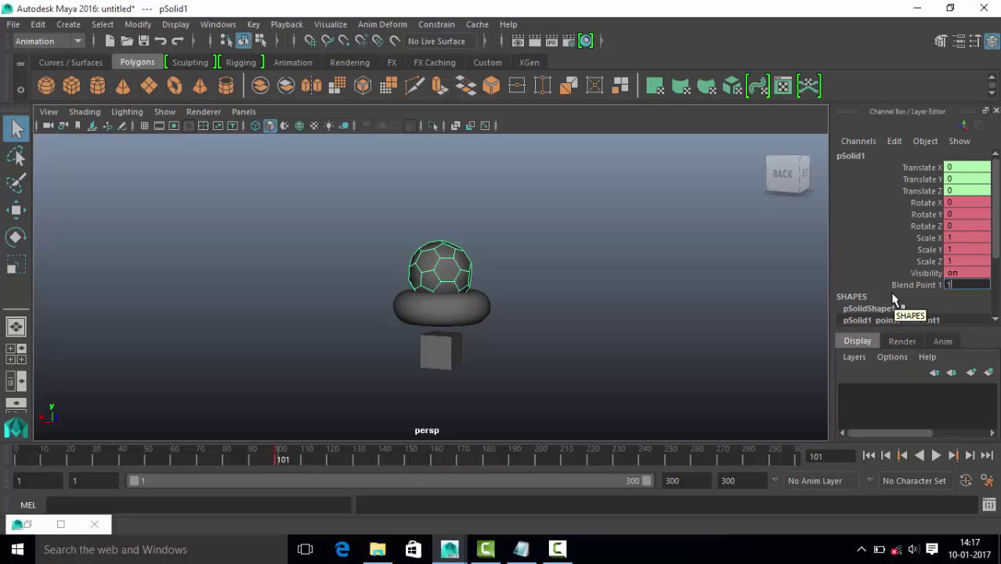
click(939, 285)
right_click(934, 281)
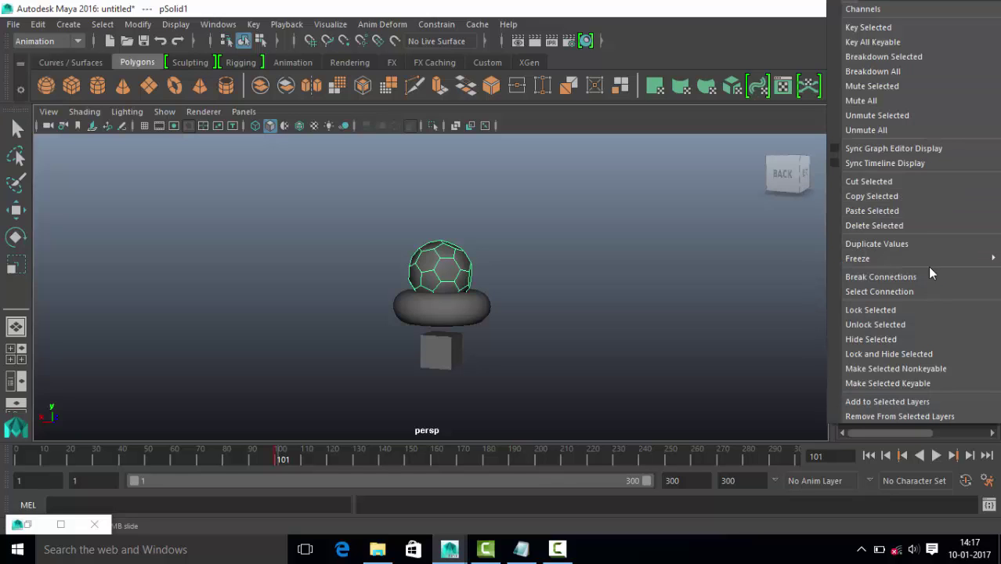
click(868, 28)
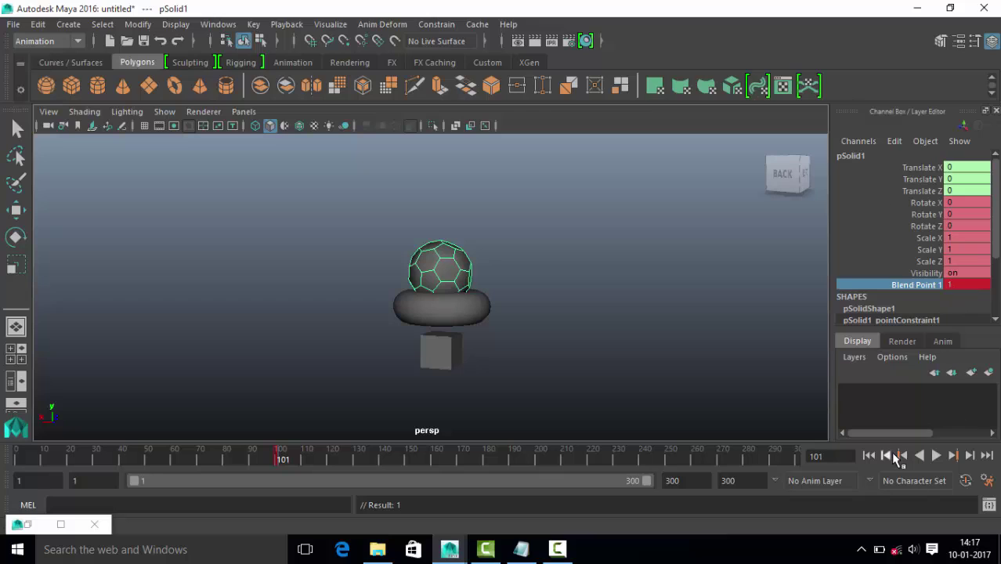
- At frame 100, key Blend Point 1 at 0, check frames 100–101, then return to frame 1
click(901, 456)
click(970, 287)
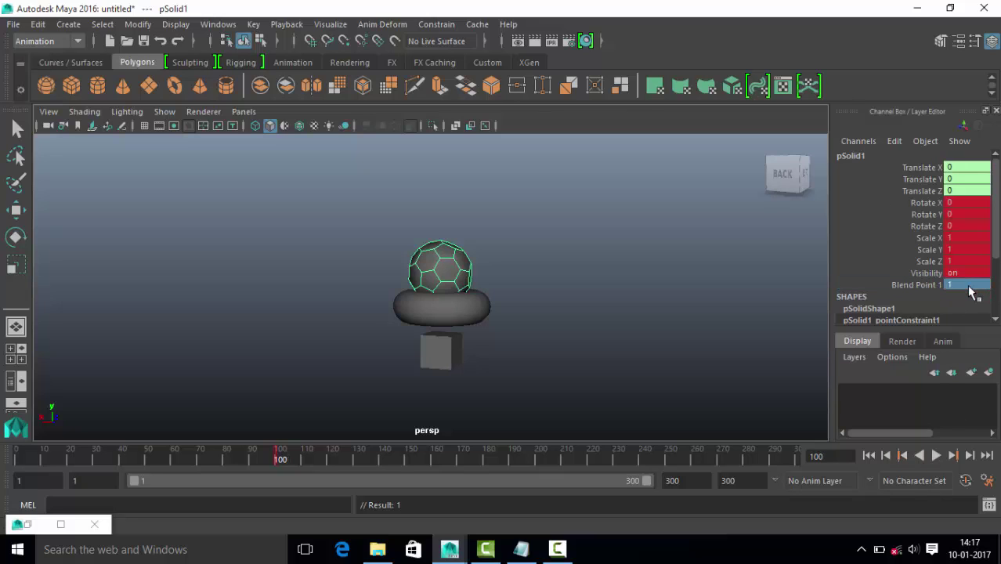
double_click(971, 286)
text(0)
key(Return)
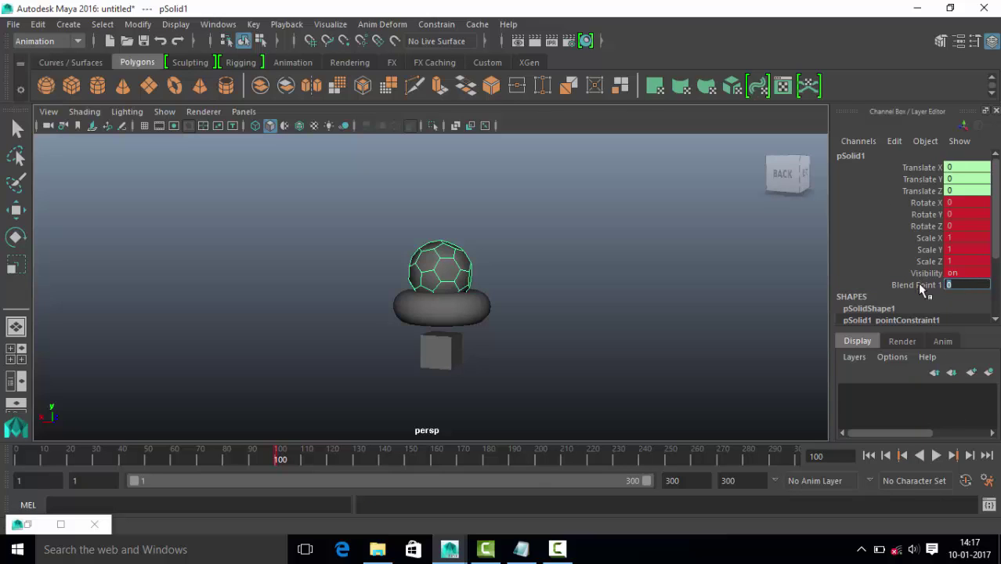
click(923, 287)
right_click(923, 287)
click(891, 27)
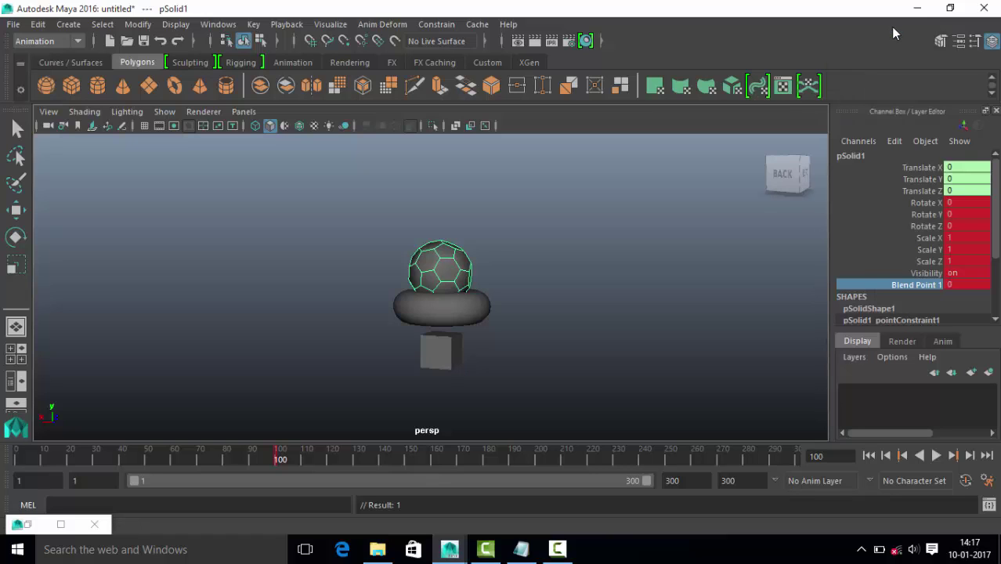
click(953, 456)
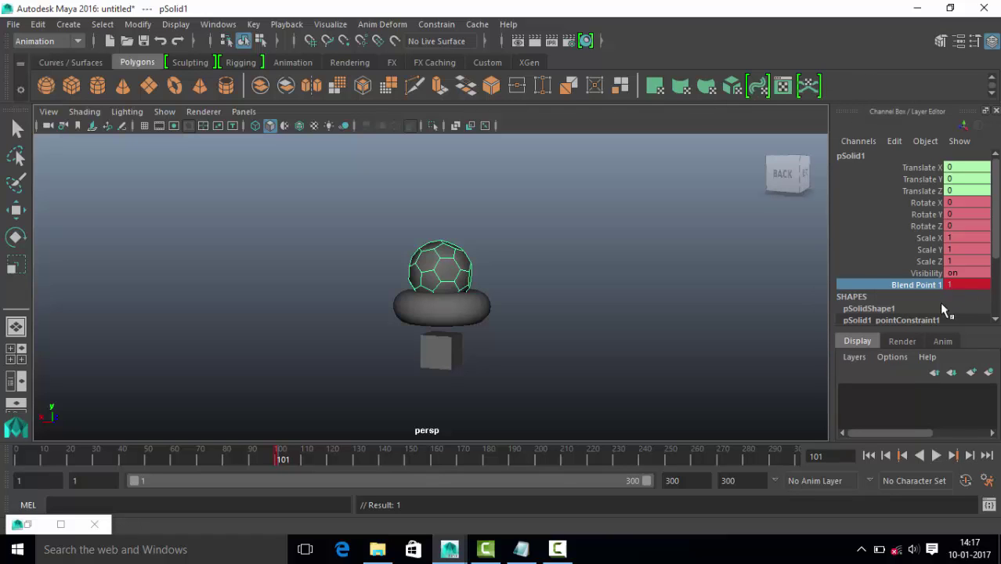
click(903, 455)
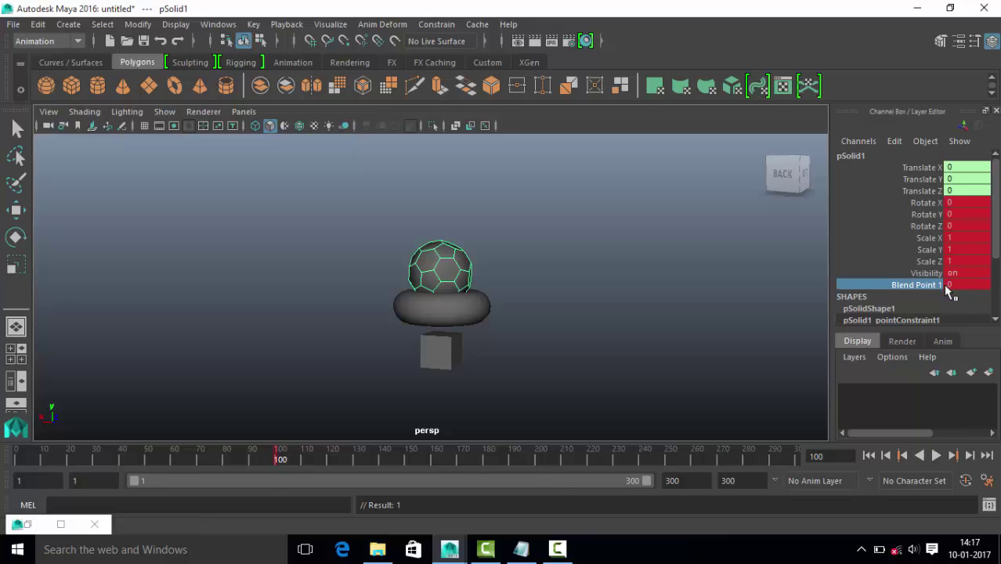
click(868, 455)
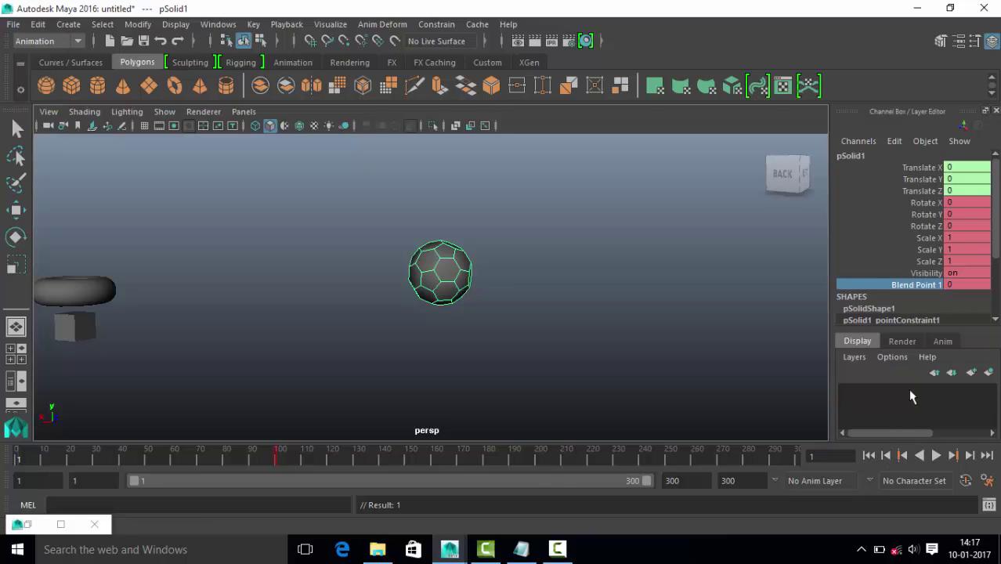
- Play and stop the animation, then step back to the key at frame 101
click(936, 455)
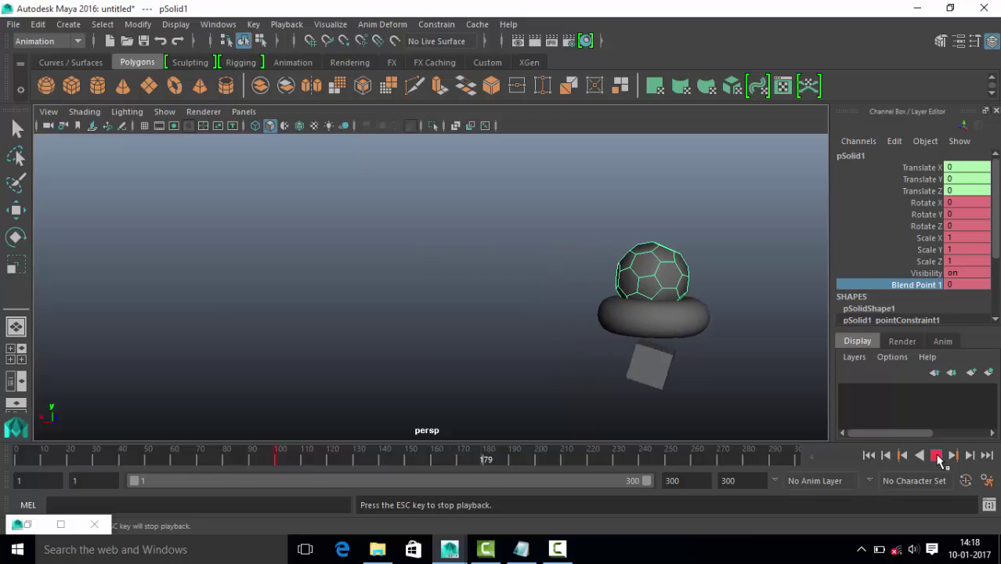
click(938, 457)
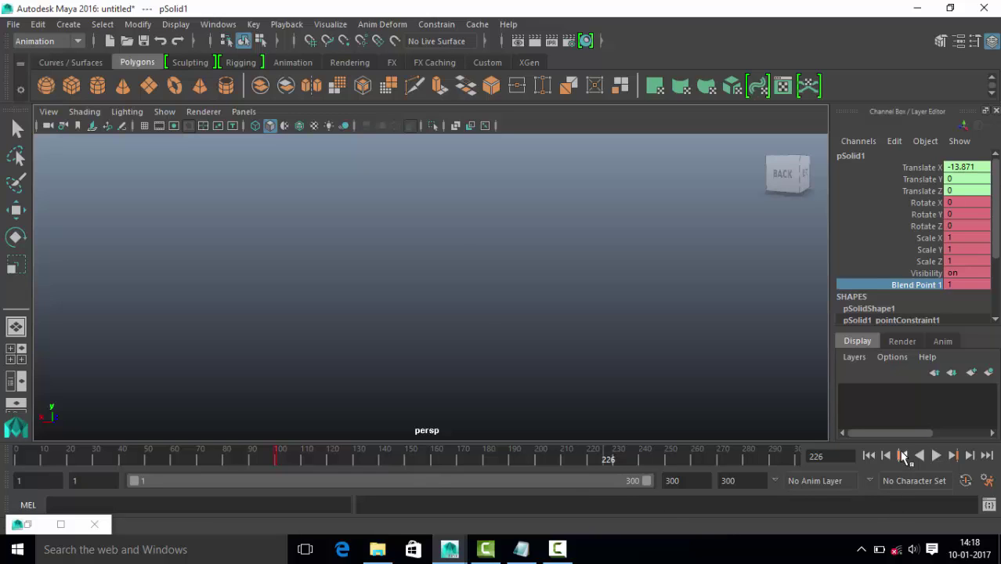
click(903, 455)
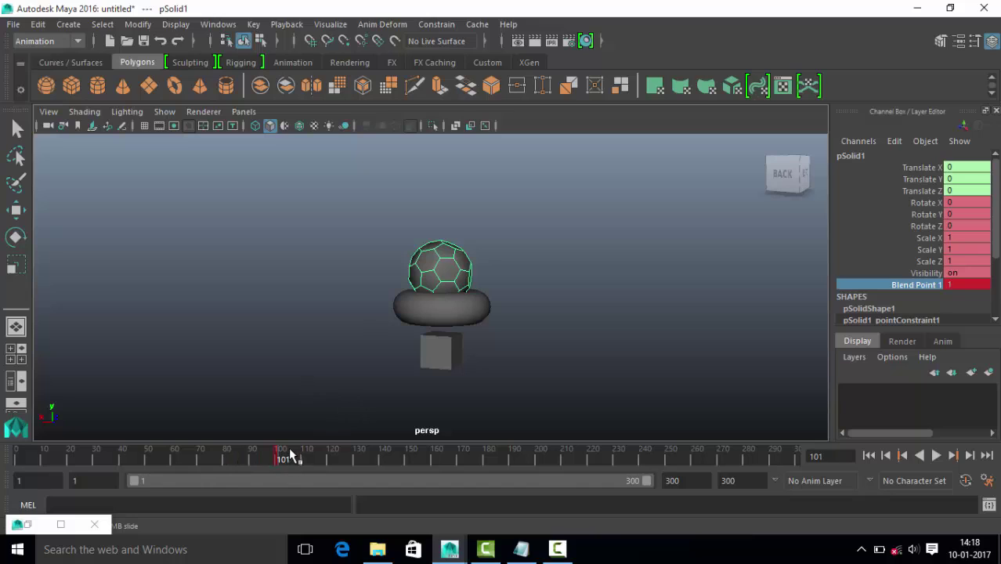
mouse_move(290, 455)
shift+mouse_down()
mouse_move(276, 462)
mouse_move(292, 466)
shift+mouse_up()
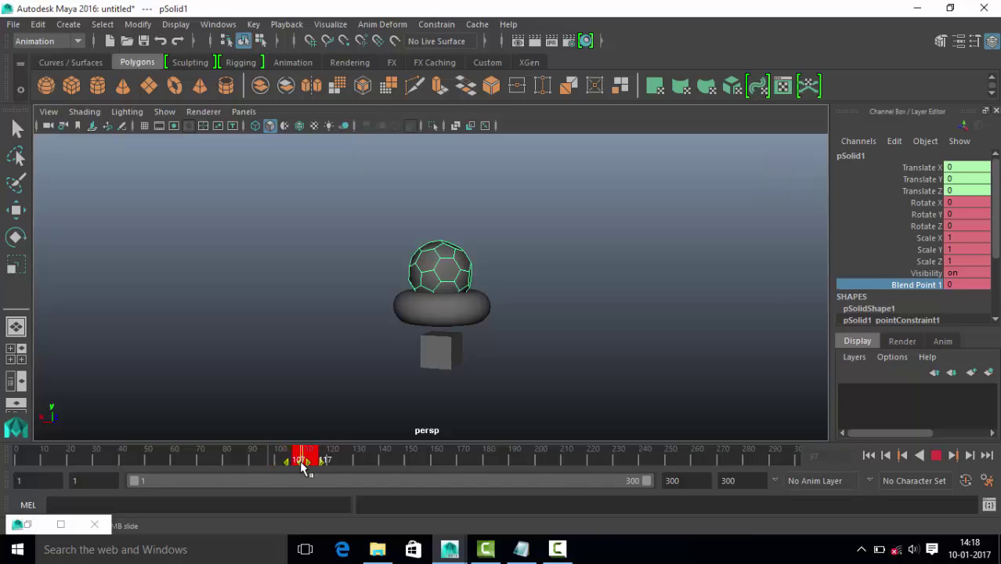
click(304, 462)
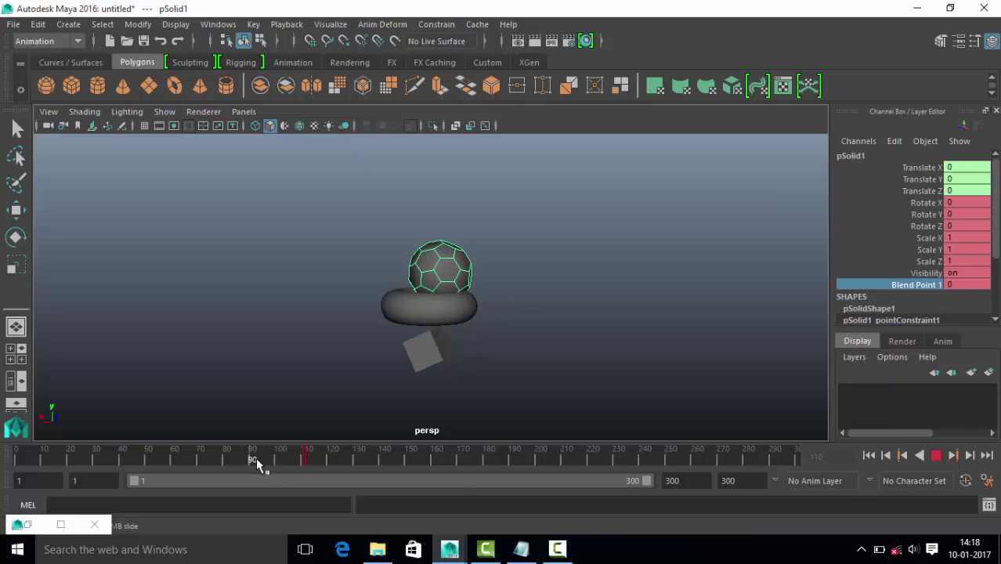
mouse_move(256, 459)
mouse_down()
mouse_move(123, 468)
mouse_move(310, 492)
mouse_move(246, 496)
mouse_move(283, 492)
mouse_up()
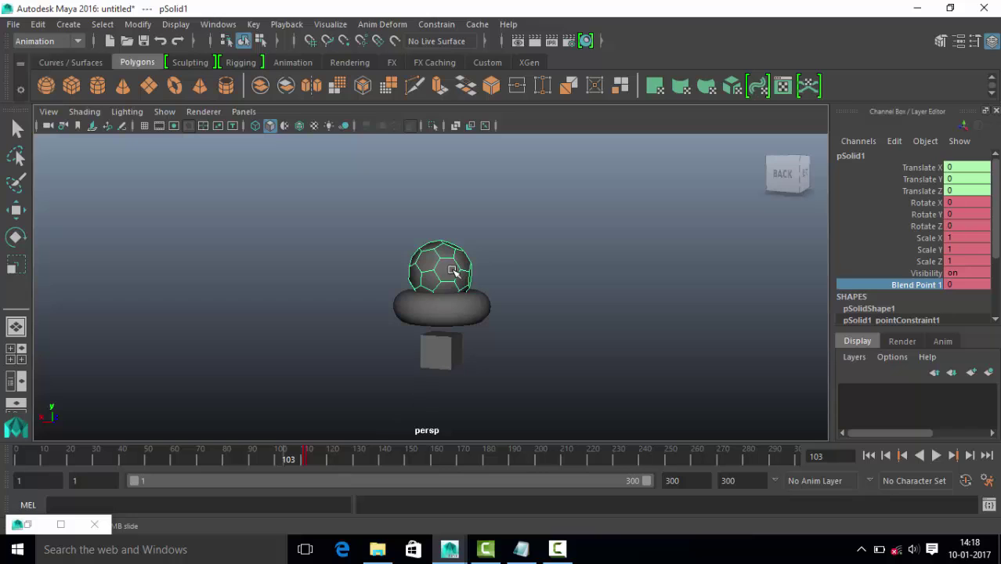
- Raise the soccer ball high above the torus to Translate Y 9.389 and key it
scroll(485, 314, down, 3)
scroll(501, 314, down, 2)
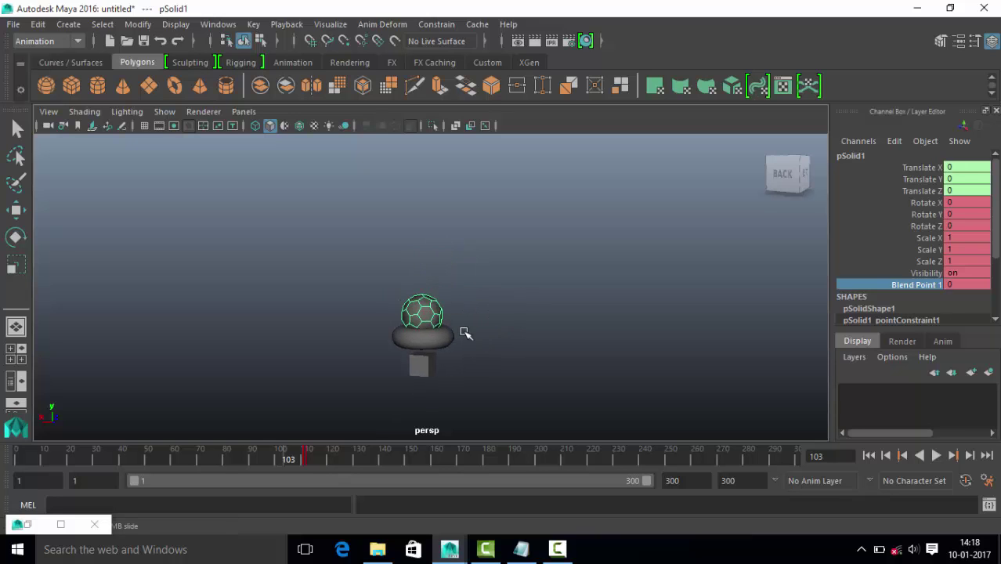
key(w)
drag(423, 249, 424, 49)
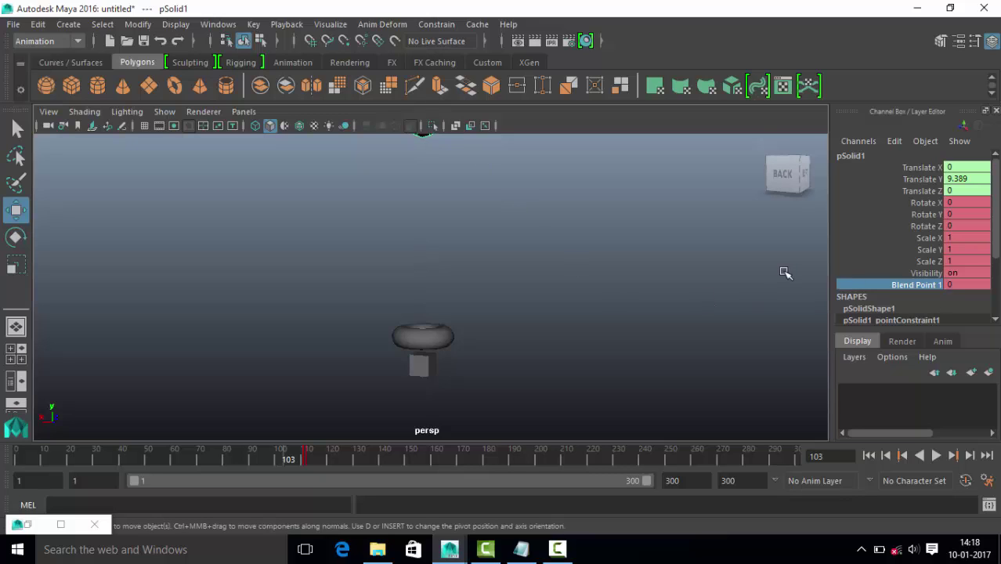
key(s)
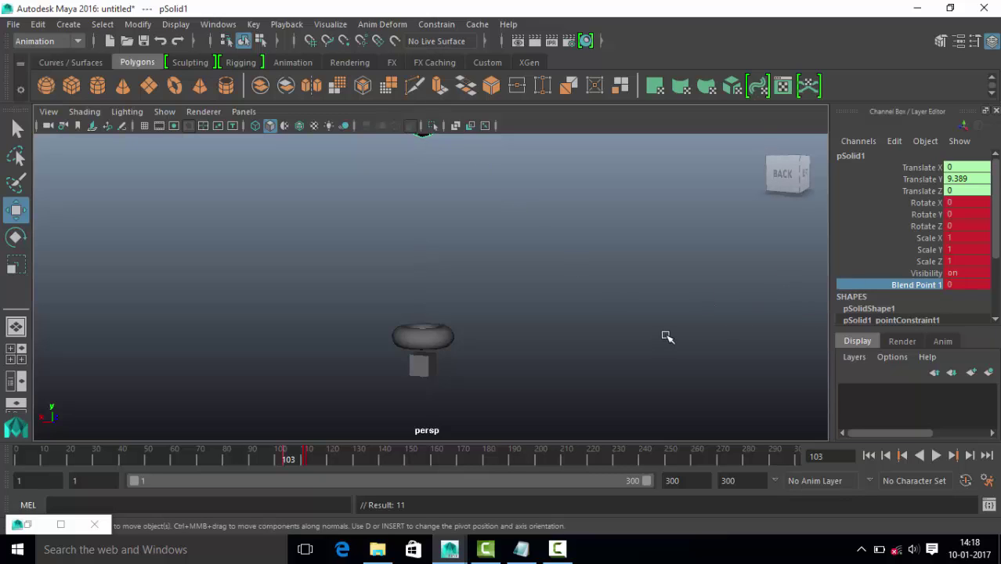
- Play back and scrub the animation to preview it, then return to frame 103
key(alt+v)
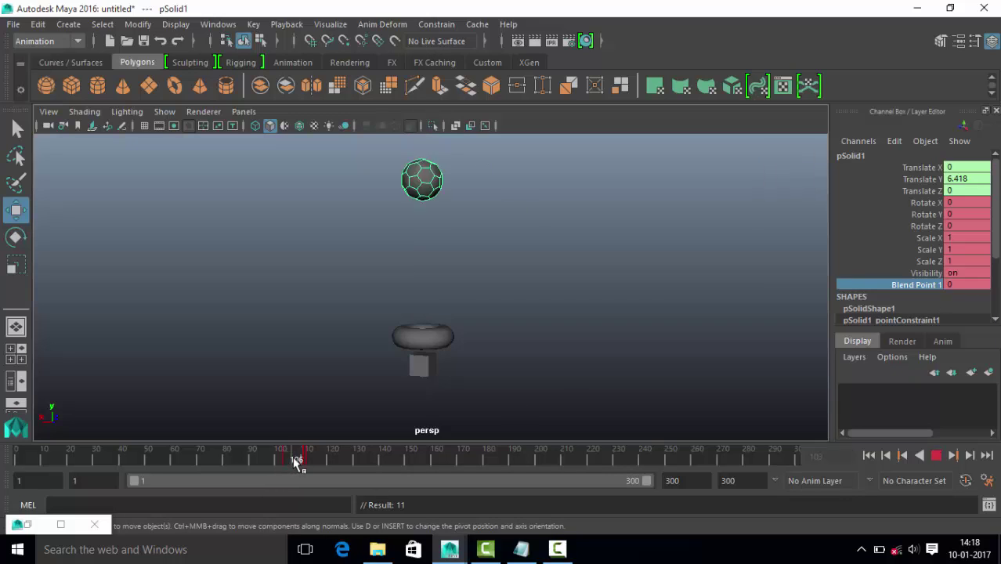
mouse_move(268, 468)
mouse_down()
mouse_move(519, 470)
mouse_move(348, 468)
mouse_up()
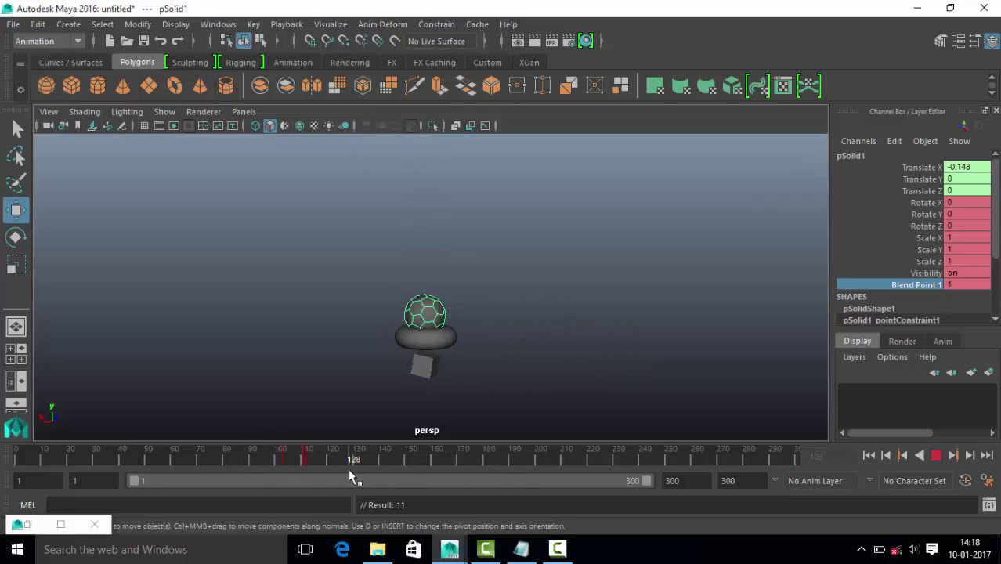
click(904, 456)
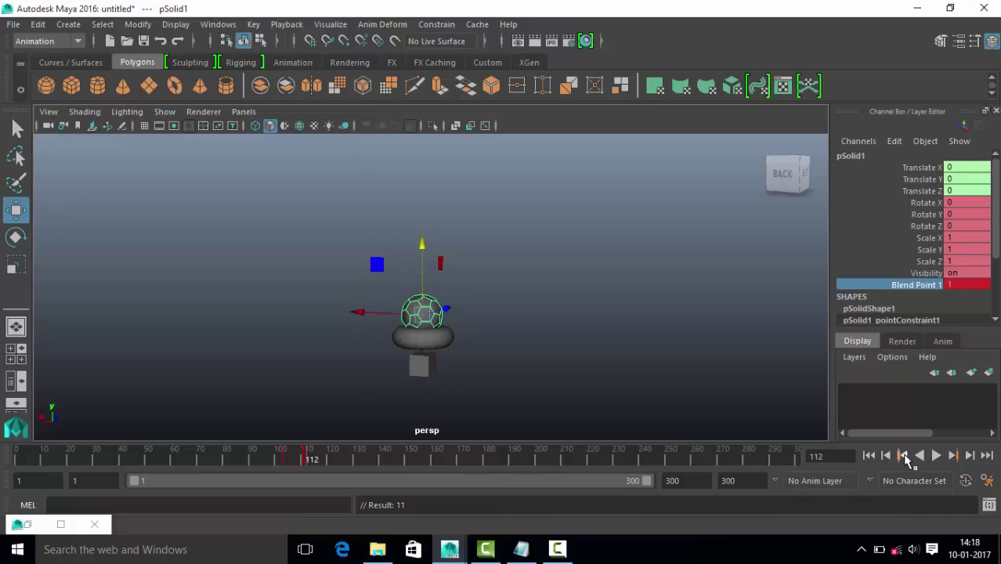
click(904, 456)
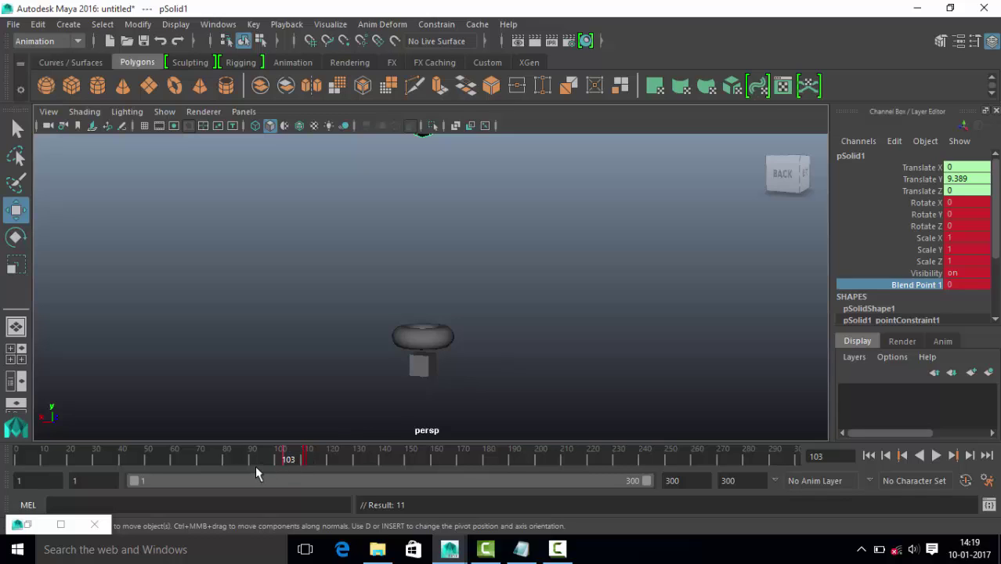
shift+drag(269, 460, 312, 466)
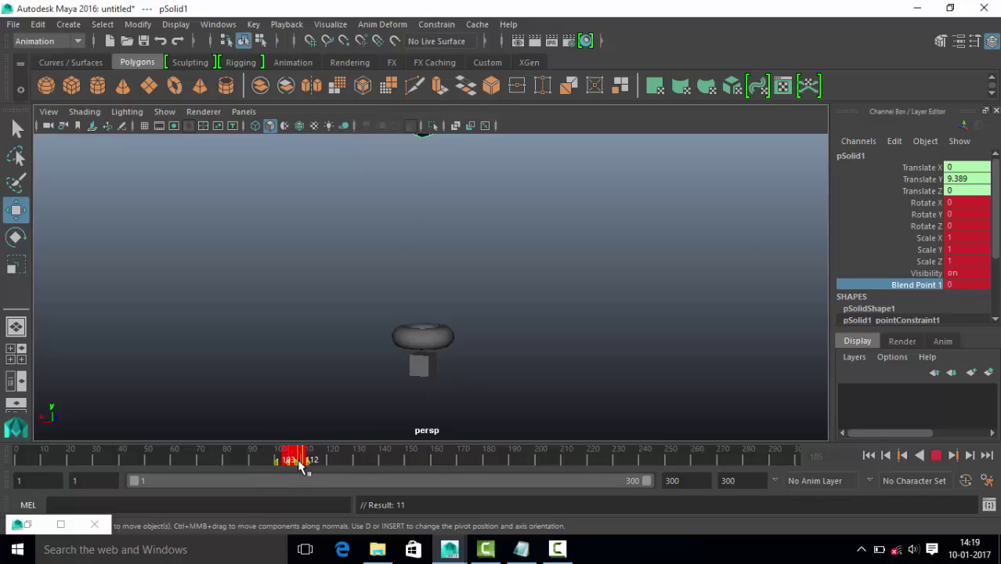
key(alt+v)
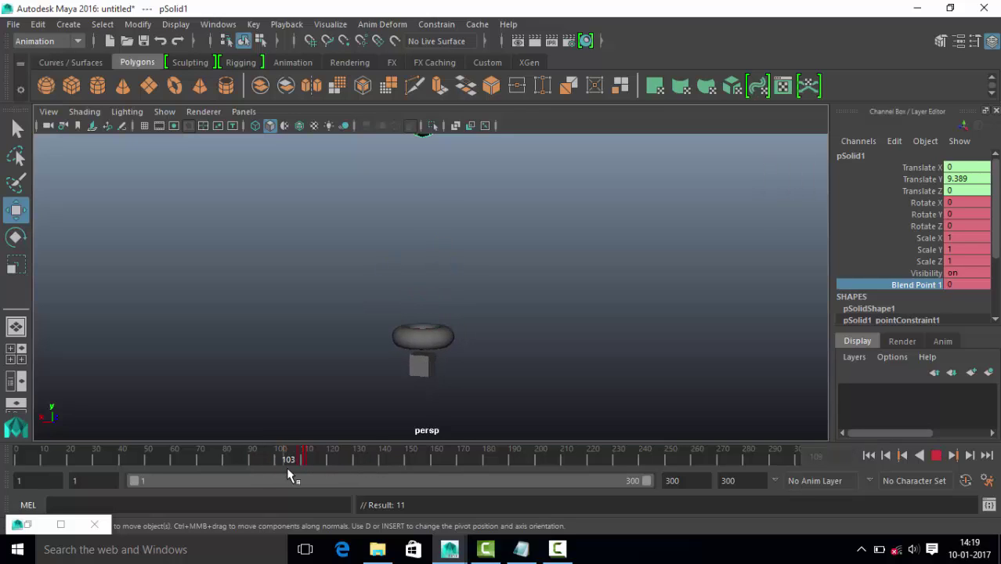
key(alt+v)
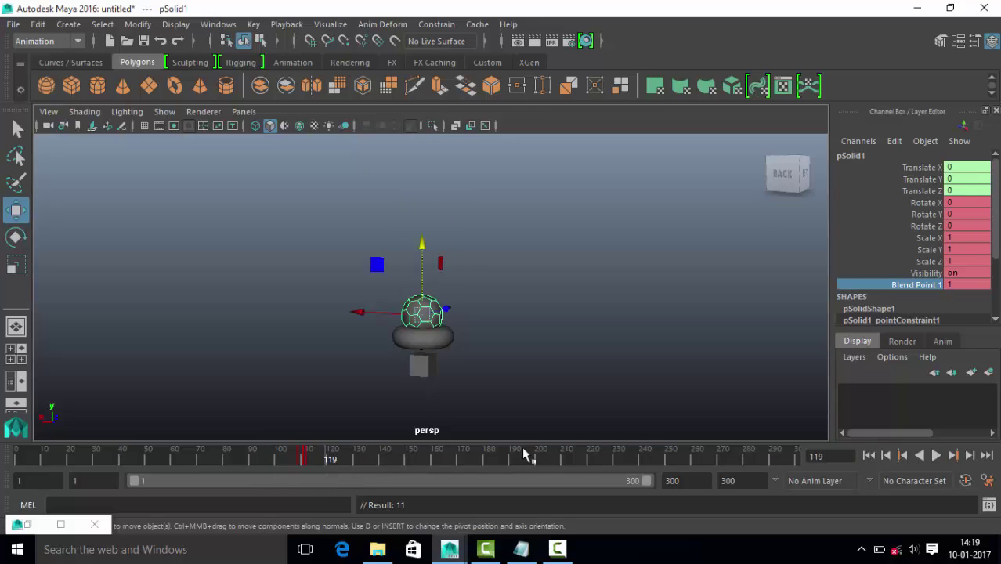
click(870, 456)
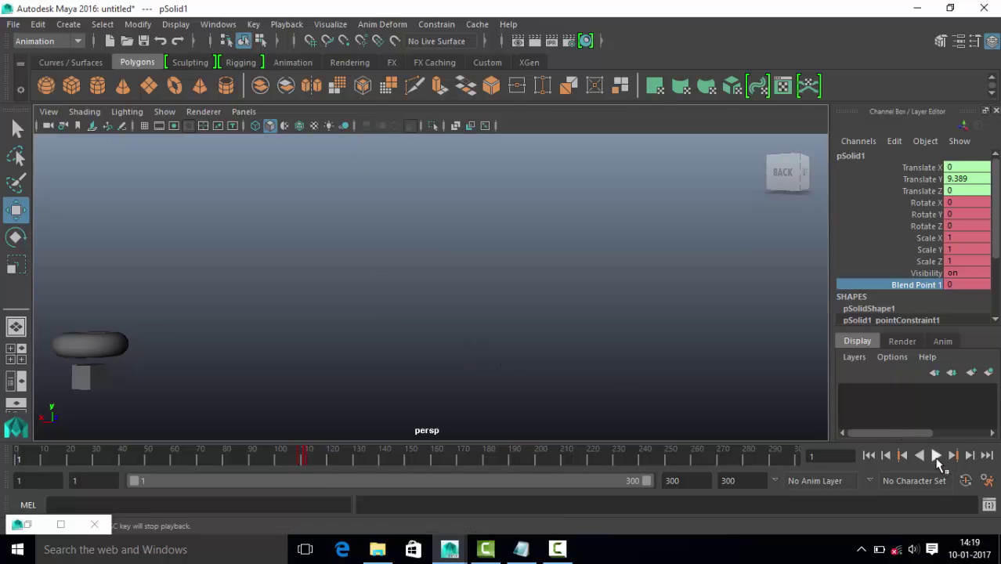
click(937, 457)
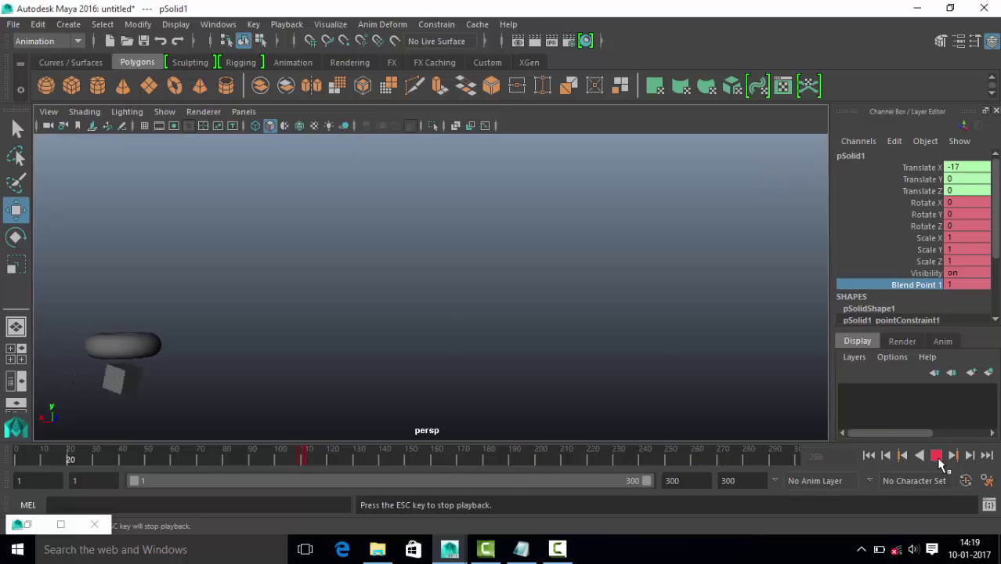
click(938, 457)
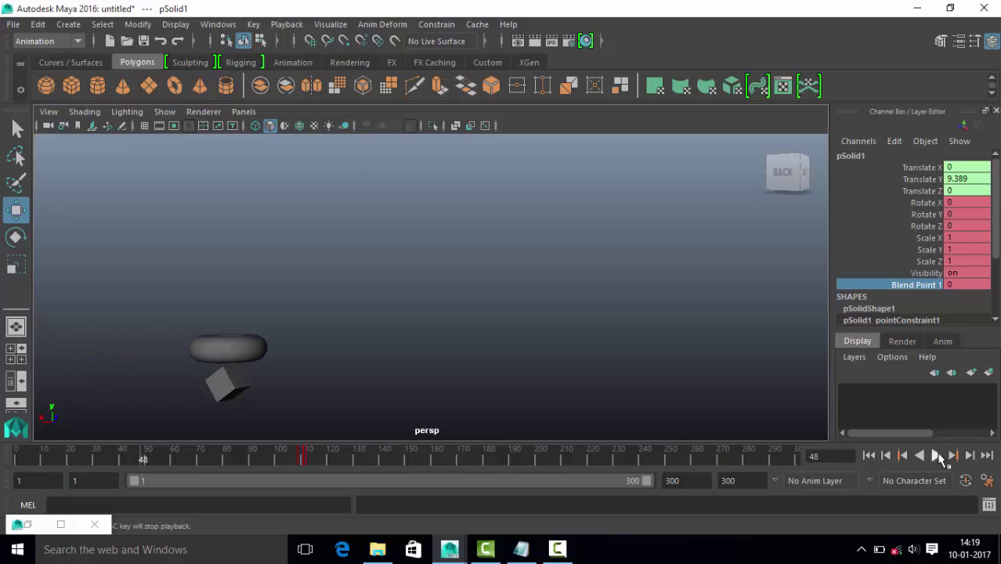
click(557, 548)
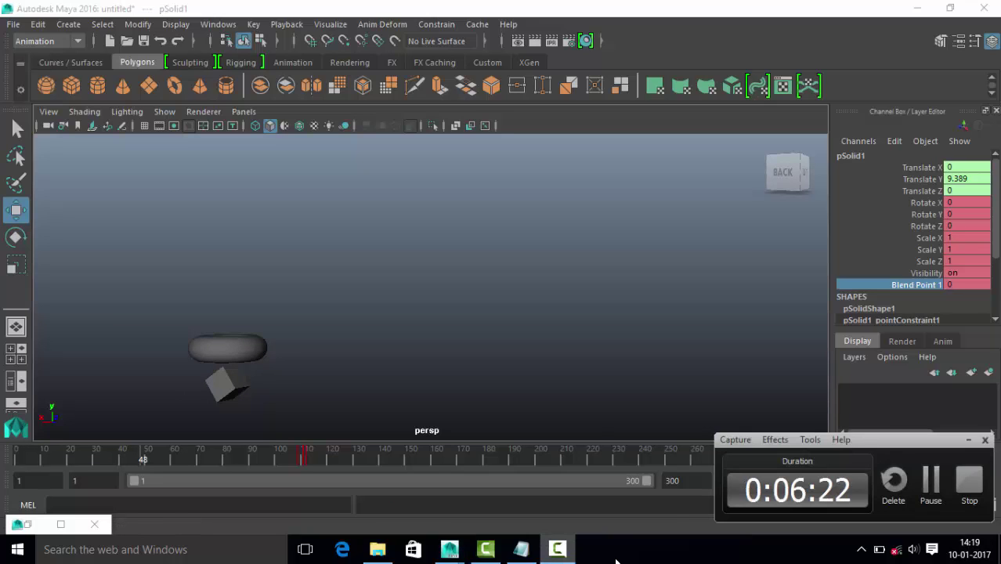